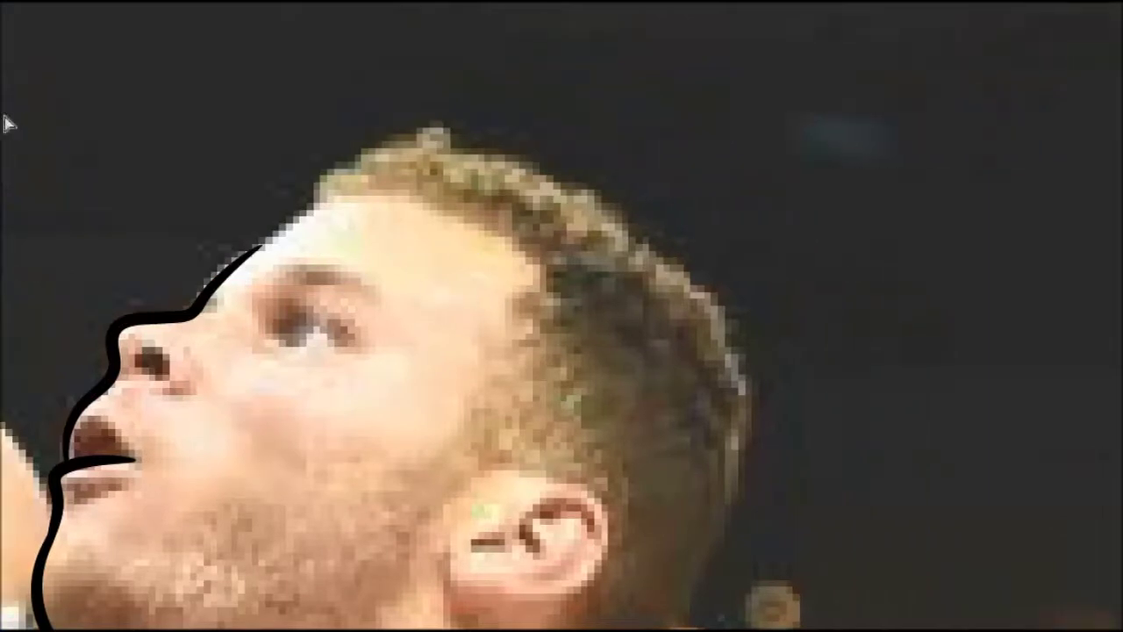
Step: Undo the bad brush stroke at the hair and retrace the hair outline
right_click(321, 143)
click(353, 166)
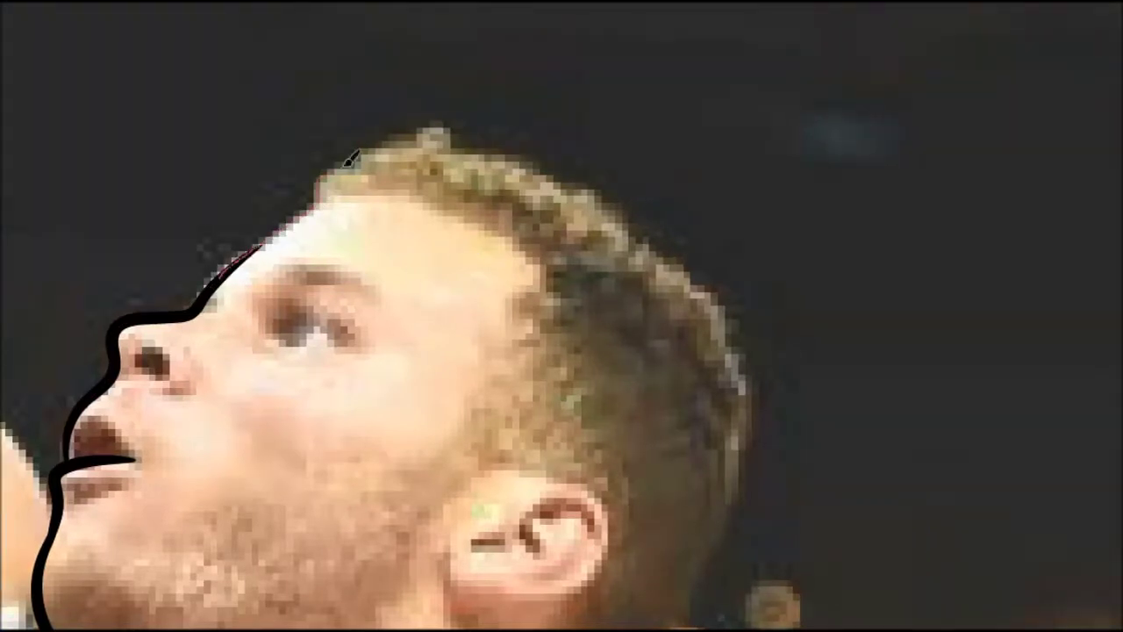
drag(737, 487, 707, 549)
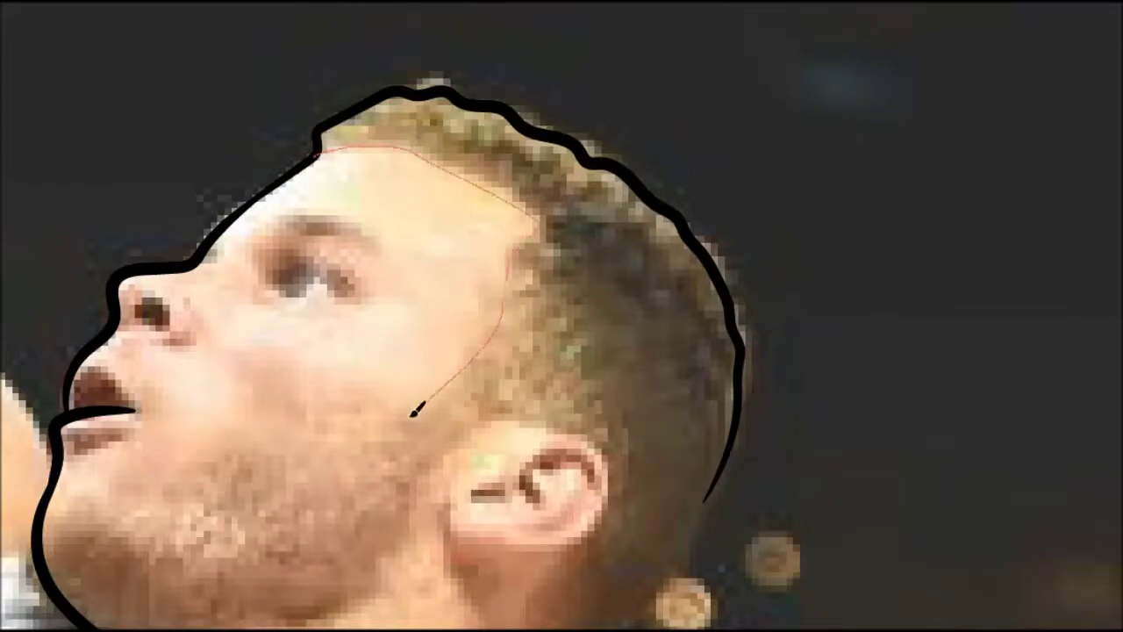
Step: Brush the cheek, jawline and ear edges, then zoom out to review the head
drag(249, 448, 211, 452)
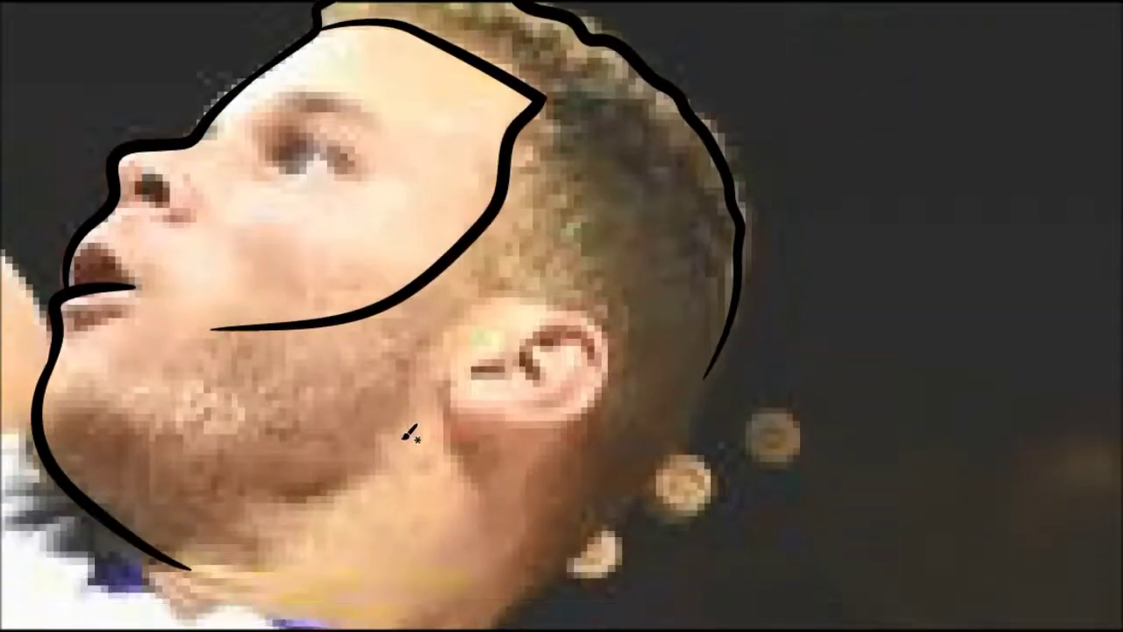
drag(423, 346, 401, 309)
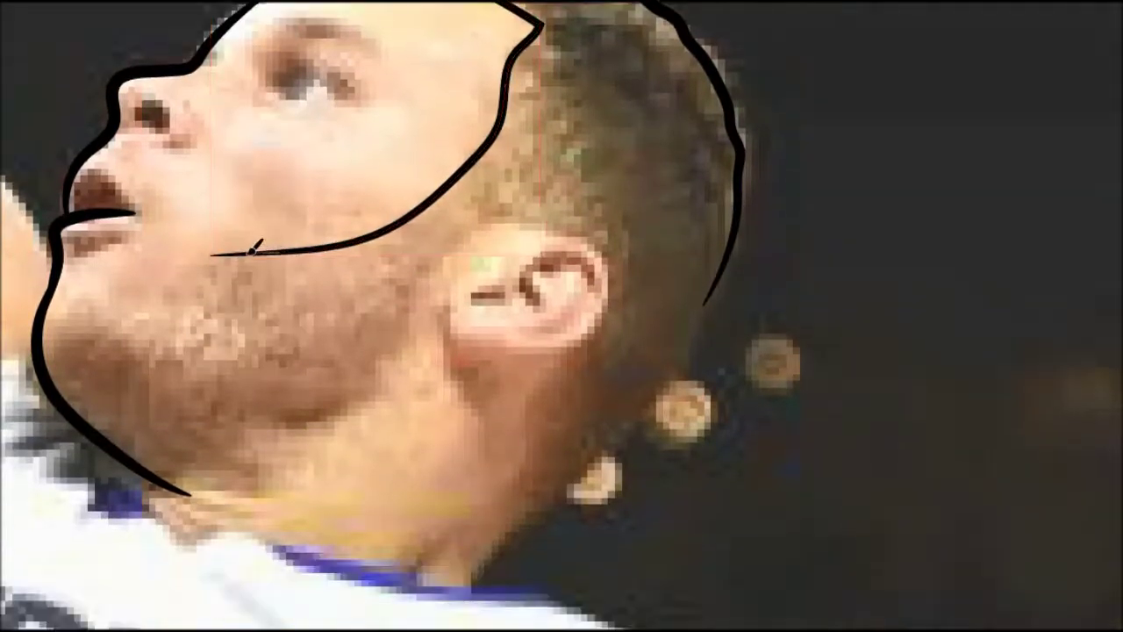
drag(141, 304, 51, 301)
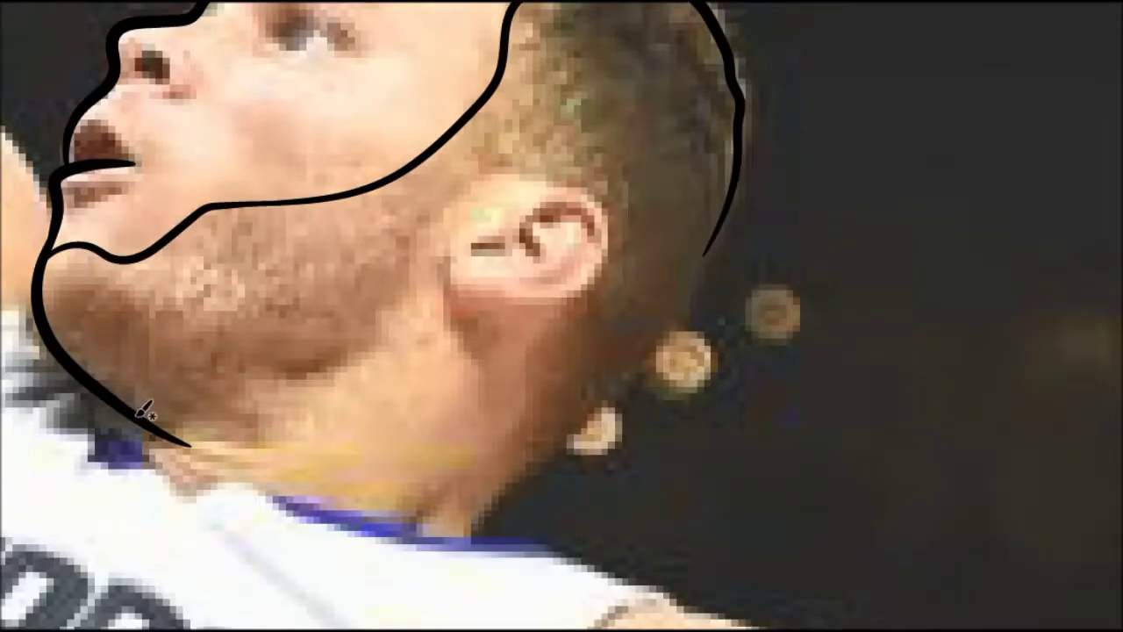
click(604, 195)
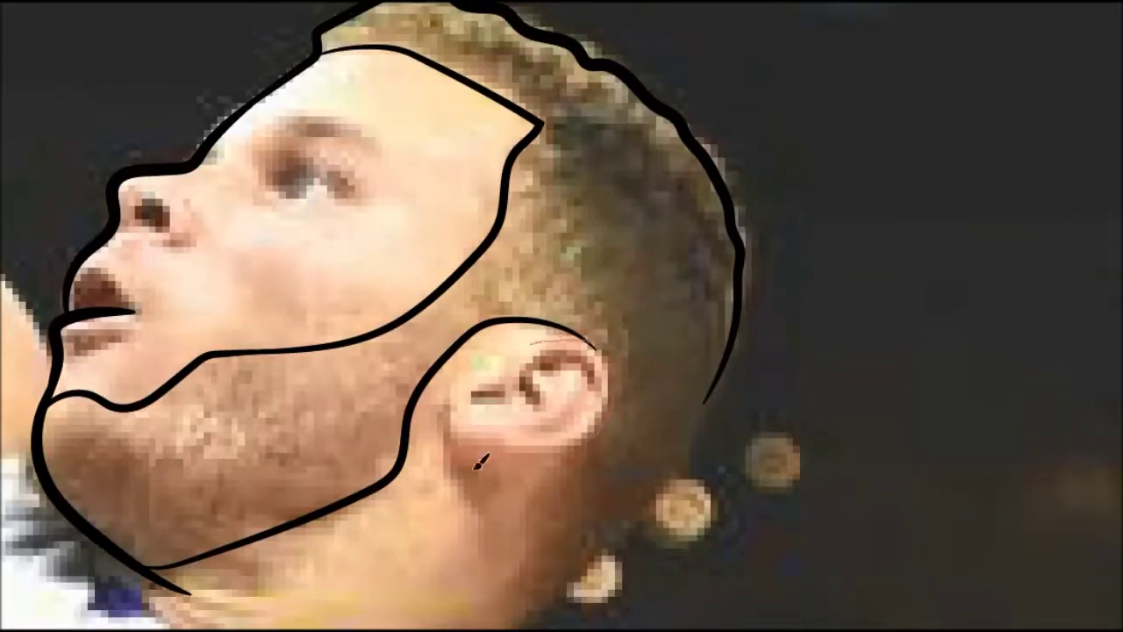
key(Return)
scroll(658, 303, down, 3)
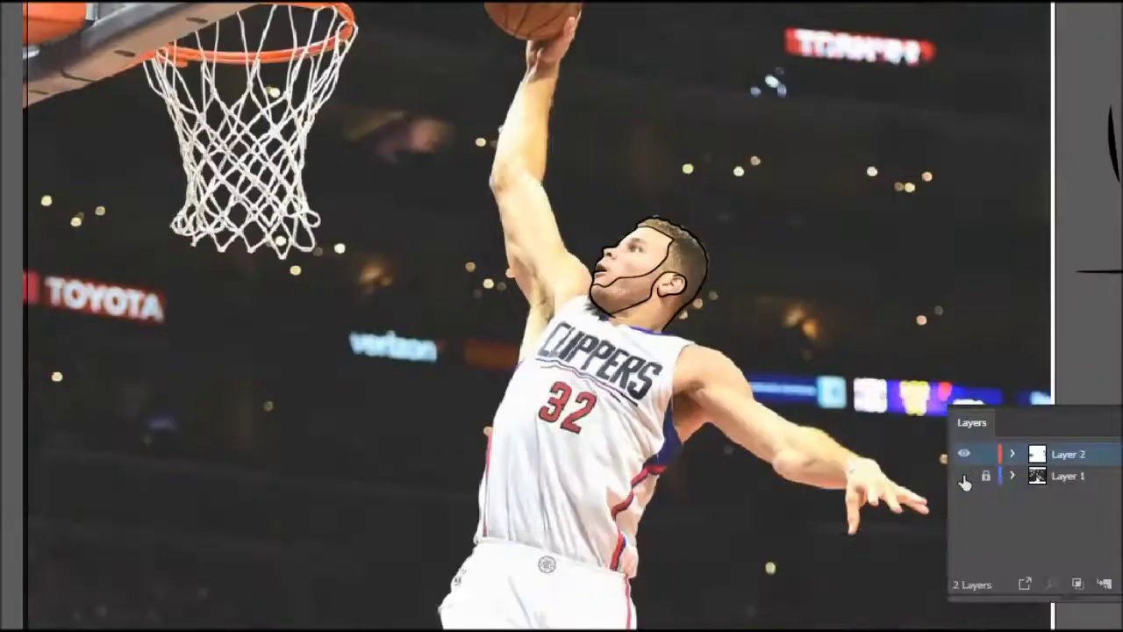
Step: Hide the photo, then brush the nostril and the upper and lower eyelids
click(964, 475)
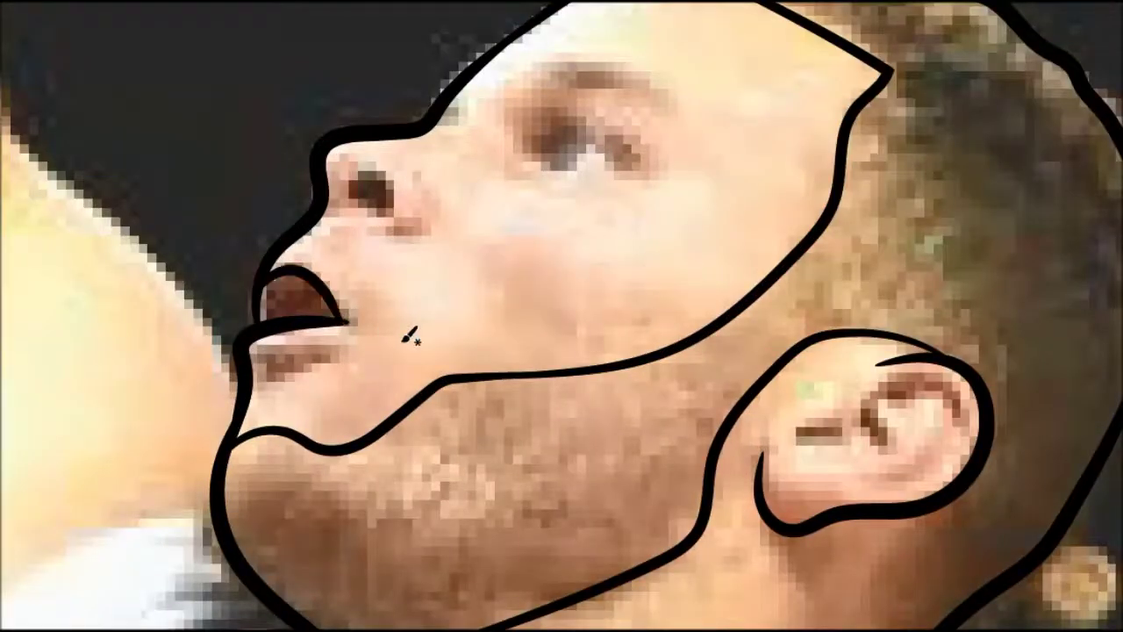
scroll(401, 325, up, 3)
drag(419, 289, 396, 332)
scroll(526, 281, up, 2)
mouse_move(647, 307)
mouse_down()
mouse_move(537, 292)
mouse_move(645, 303)
mouse_up()
Step: Draw the eyebrow as a closed shape filled solid black
scroll(632, 266, up, 2)
scroll(632, 265, right, 3)
drag(424, 281, 553, 281)
click(423, 279)
key(shift+x)
key(ctrl+shift+a)
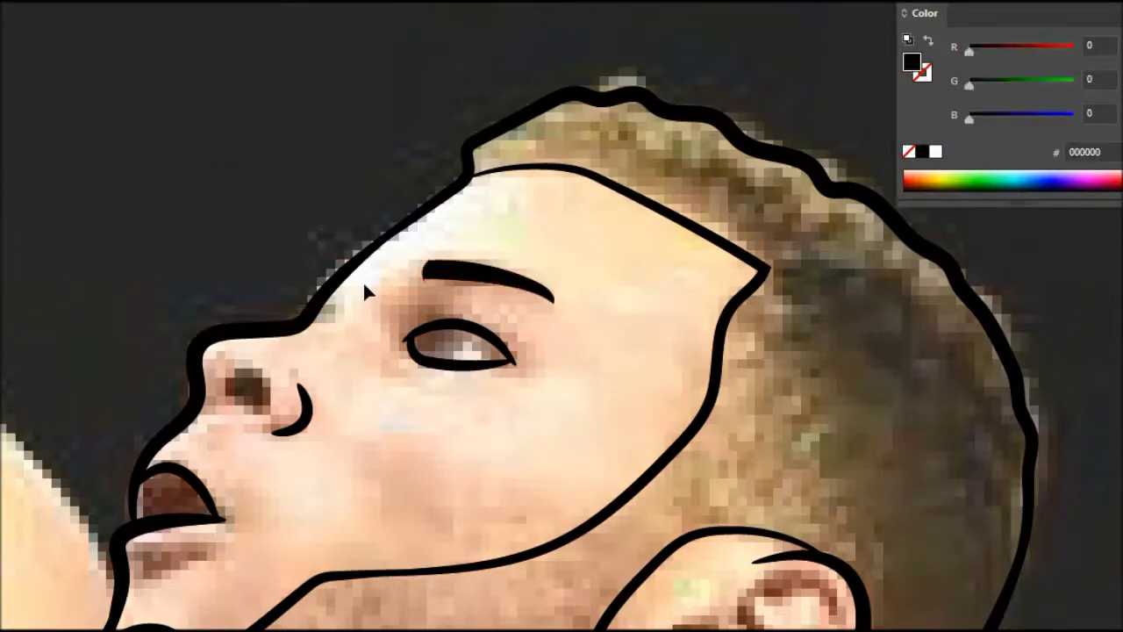
Step: Paint the nostril solid black
scroll(362, 280, down, 5)
scroll(281, 300, up, 6)
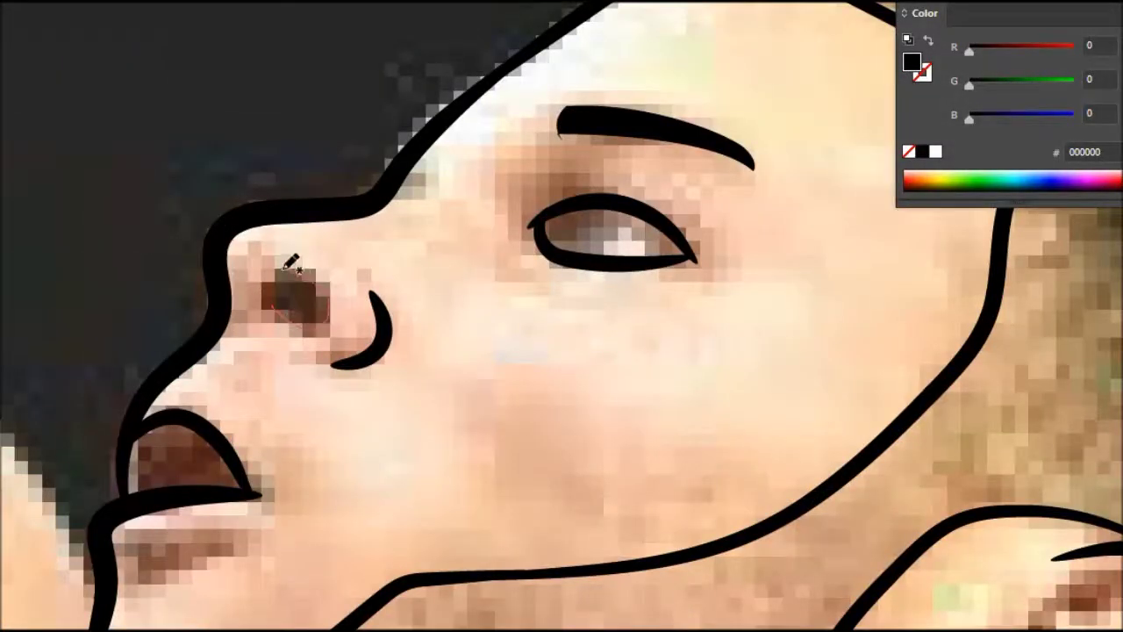
drag(287, 268, 289, 311)
scroll(401, 163, down, 5)
scroll(485, 191, up, 5)
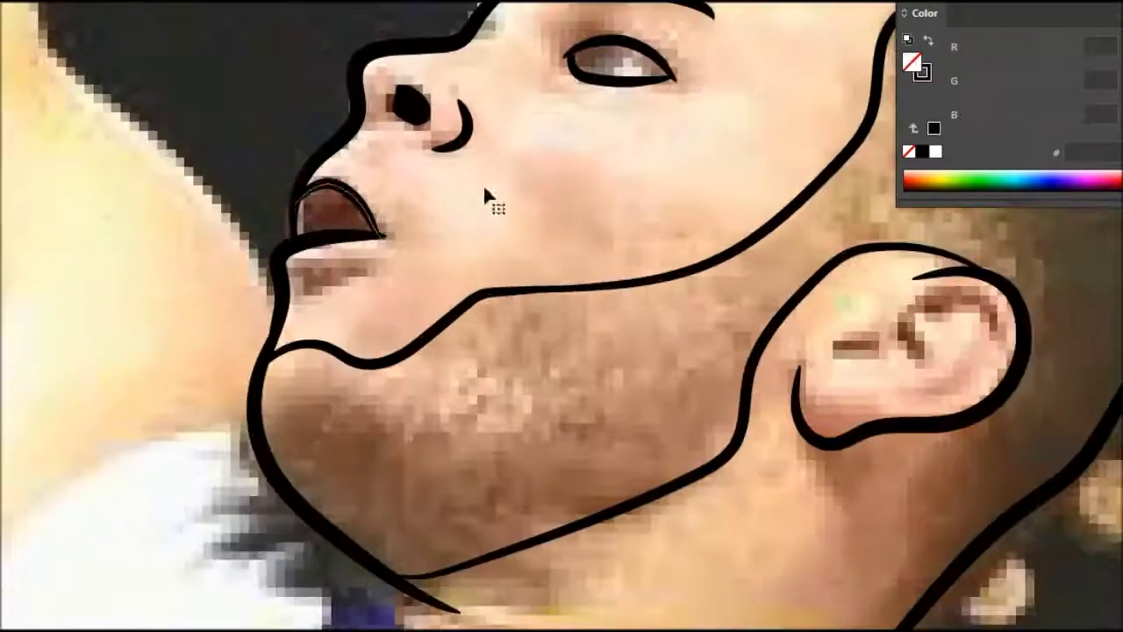
scroll(296, 281, down, 3)
scroll(284, 218, down, 3)
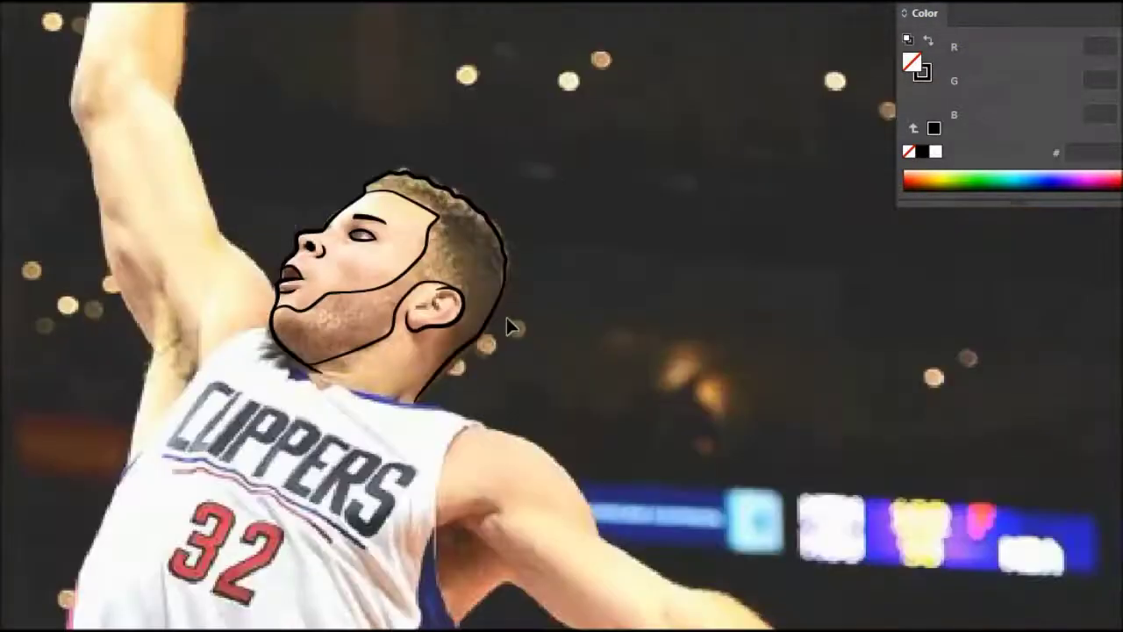
scroll(509, 325, up, 6)
Step: Add an inner curve and a short detail stroke inside the ear
drag(343, 290, 388, 370)
drag(254, 349, 361, 327)
scroll(491, 321, down, 5)
scroll(414, 296, up, 3)
click(247, 133)
scroll(190, 251, up, 2)
scroll(241, 195, down, 3)
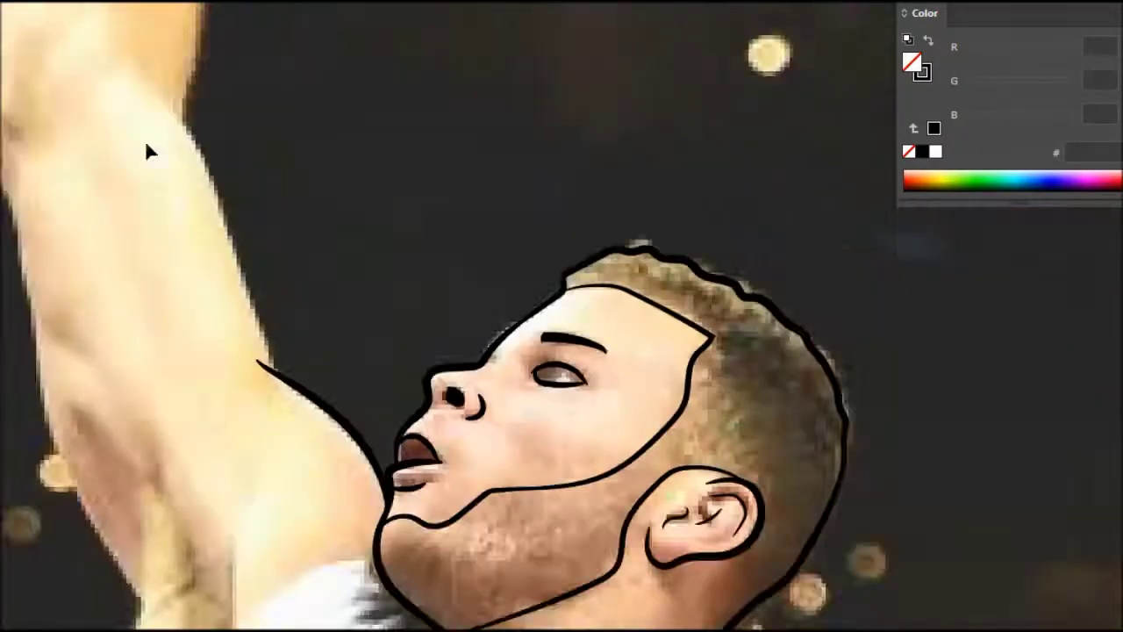
scroll(145, 150, up, 3)
Step: Start a path along the raised arm and extend it upward
drag(171, 87, 194, 98)
scroll(394, 474, down, 2)
scroll(421, 491, down, 3)
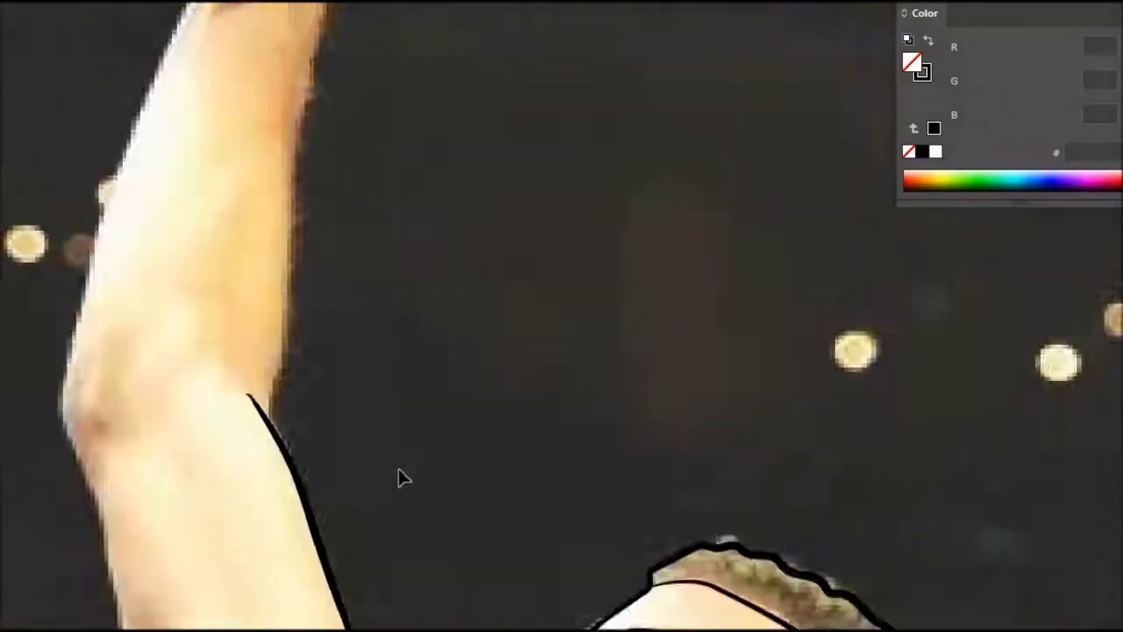
scroll(406, 77, up, 5)
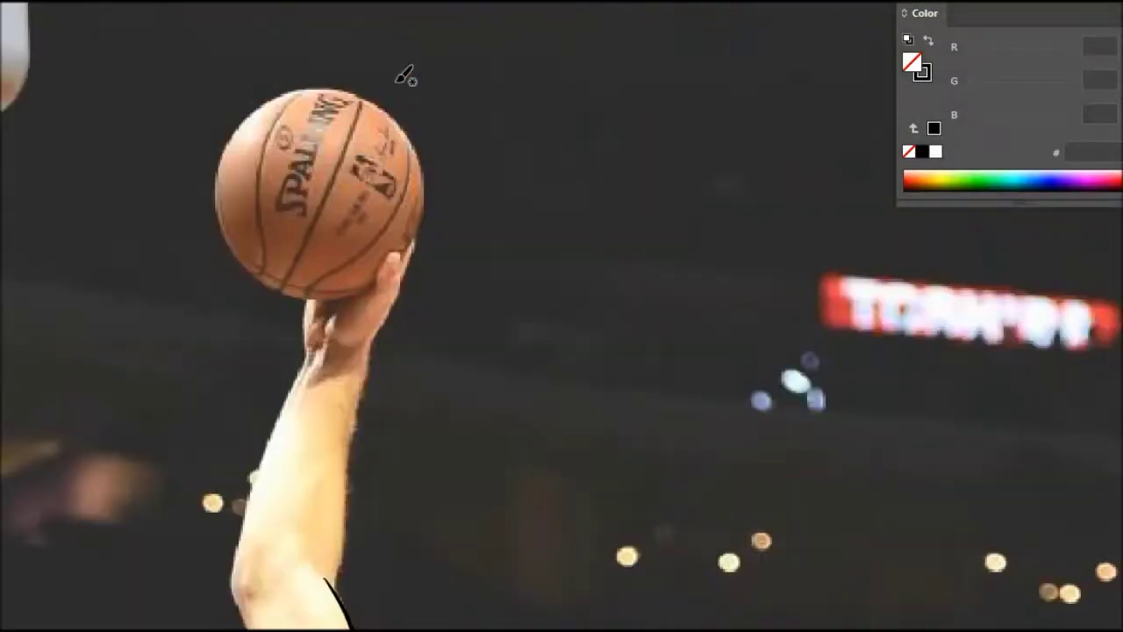
scroll(438, 281, down, 3)
scroll(263, 313, up, 2)
scroll(319, 258, up, 3)
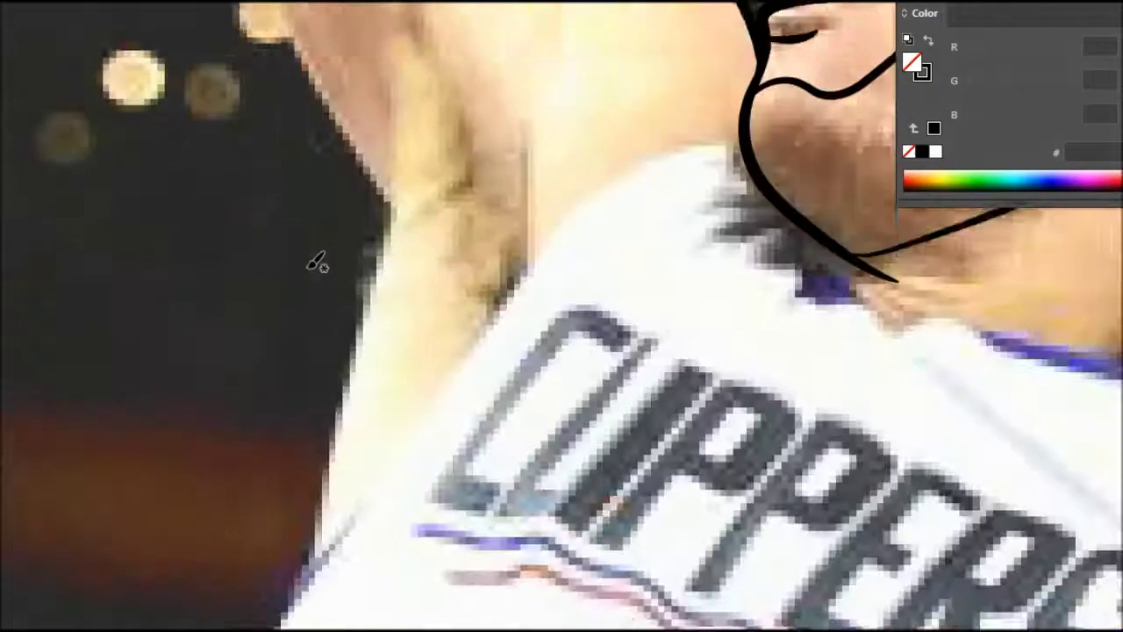
scroll(371, 192, down, 1)
scroll(386, 416, up, 3)
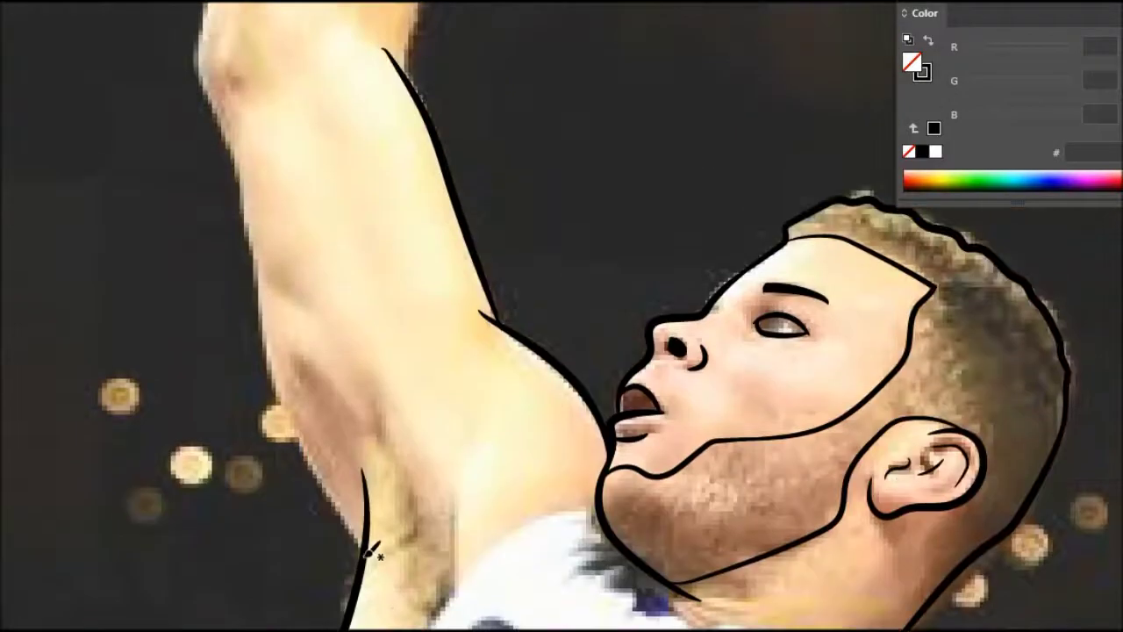
click(206, 84)
scroll(300, 195, up, 2)
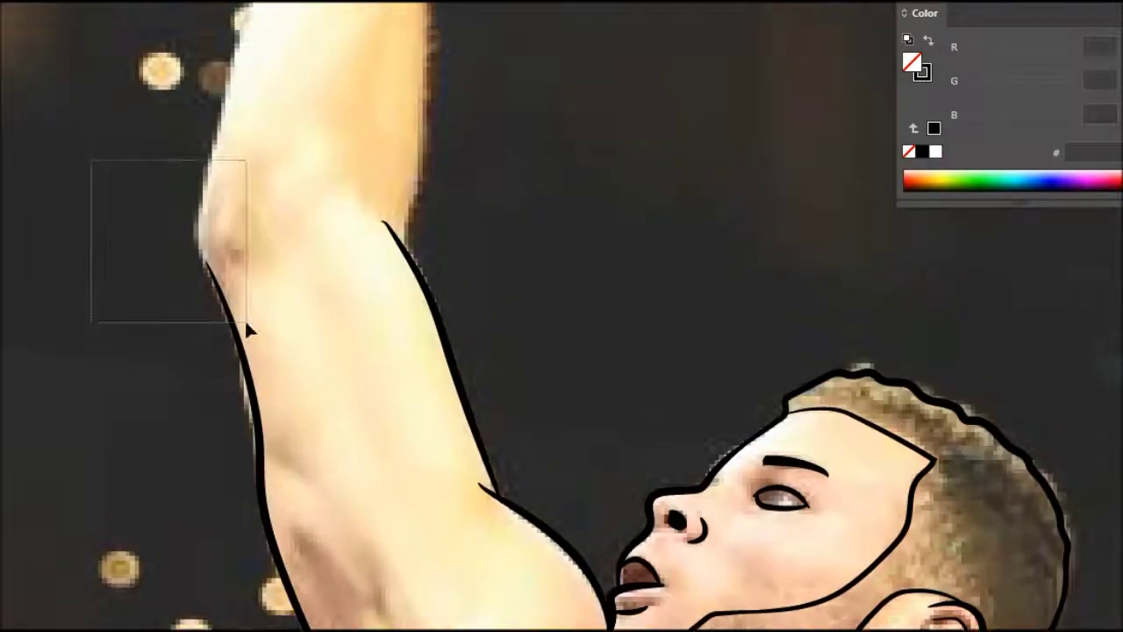
key(Escape)
scroll(301, 288, up, 3)
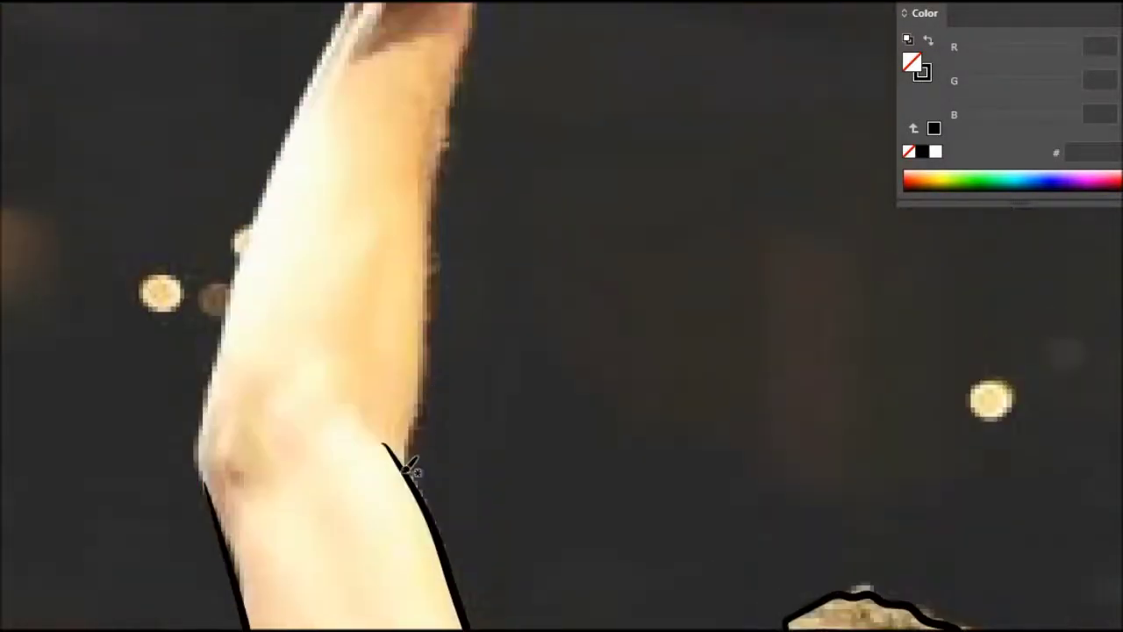
Step: Trace the right and left edges of the raised arm
drag(467, 54, 403, 458)
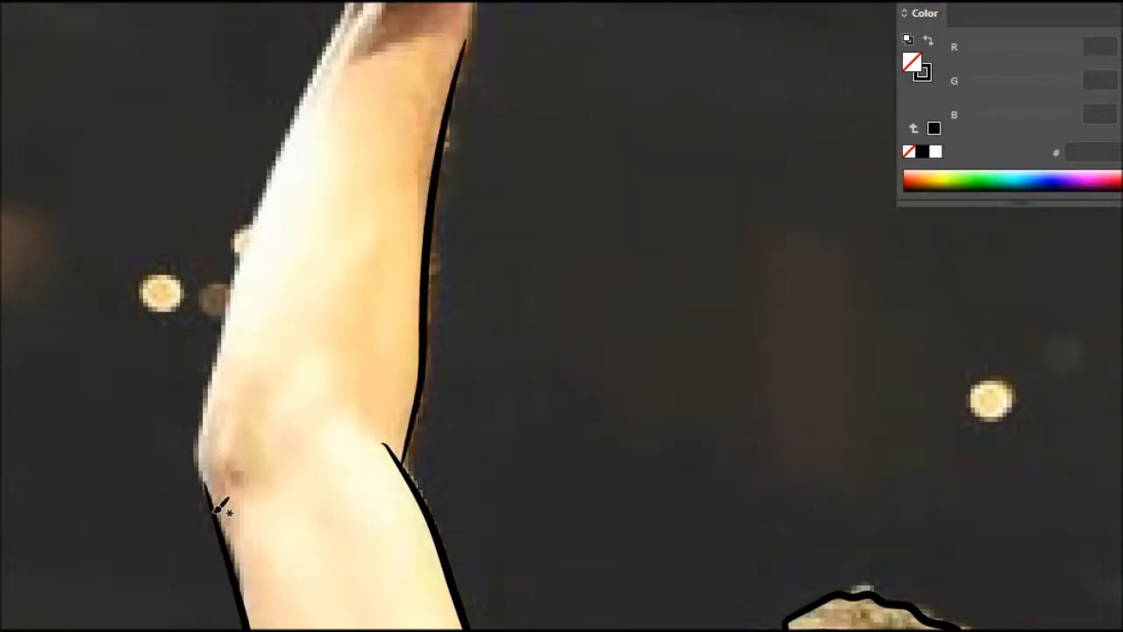
drag(279, 154, 324, 57)
scroll(341, 201, up, 4)
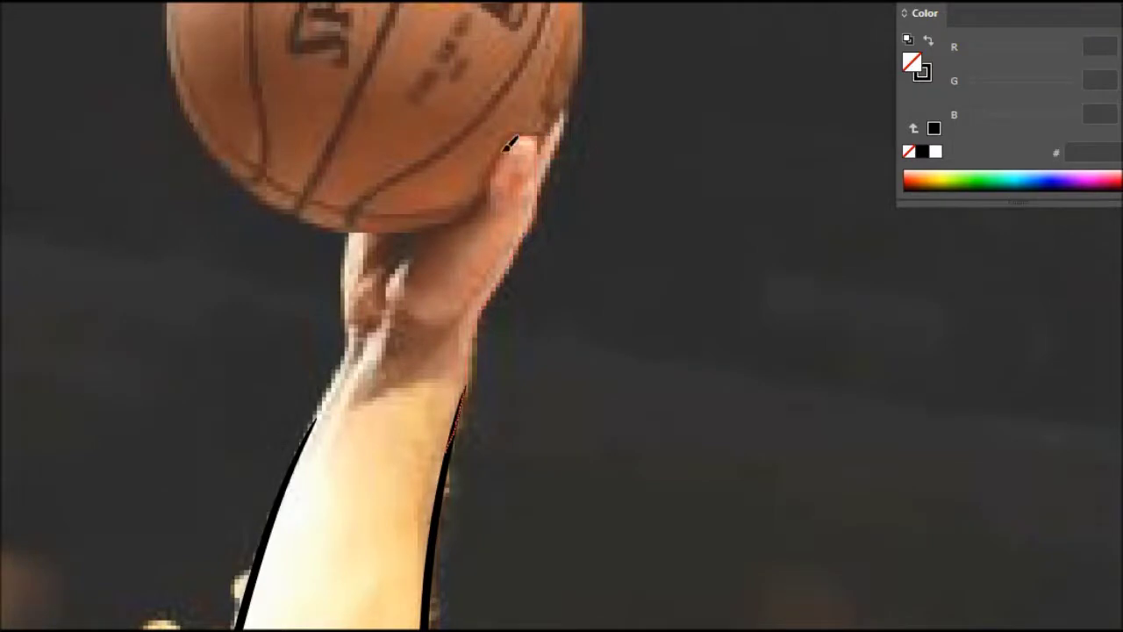
drag(494, 239, 456, 395)
scroll(394, 409, down, 1)
drag(281, 419, 301, 384)
right_click(254, 110)
click(309, 368)
Step: Undo a misplaced stroke and finish both arm edges up to the ball and fingertip
drag(349, 203, 353, 197)
right_click(456, 185)
click(522, 198)
drag(269, 471, 347, 165)
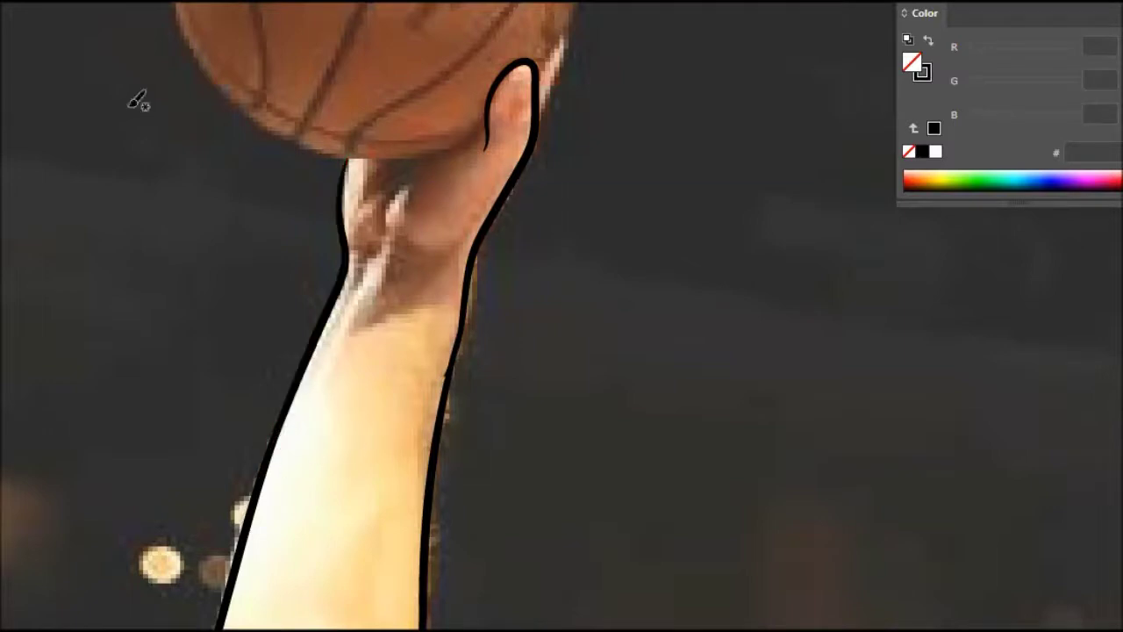
drag(473, 248, 439, 426)
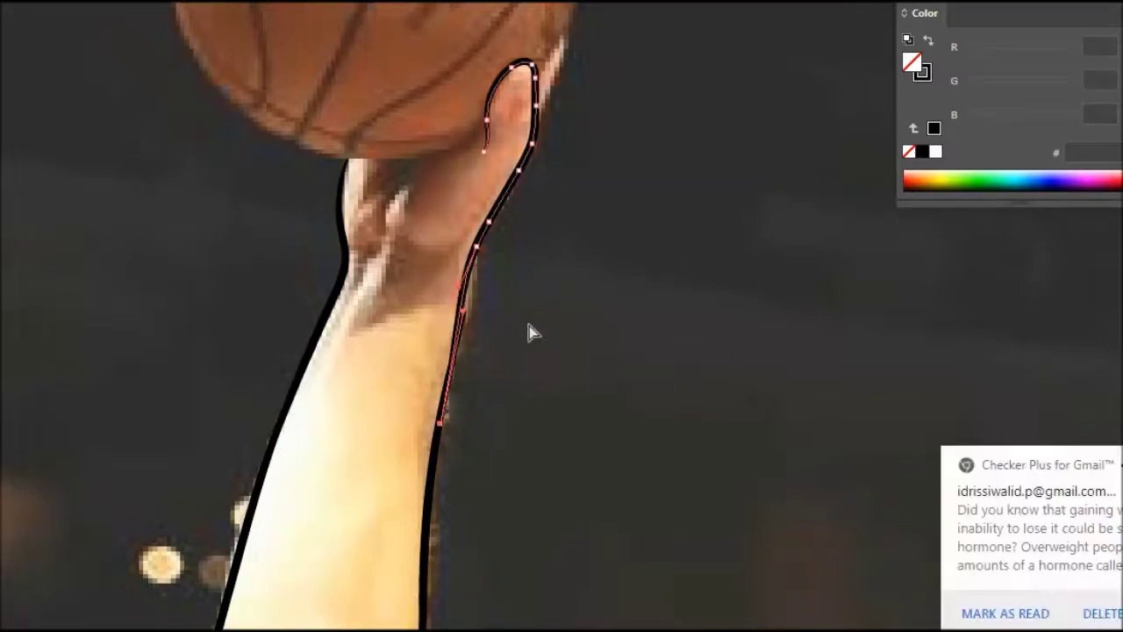
scroll(463, 302, up, 2)
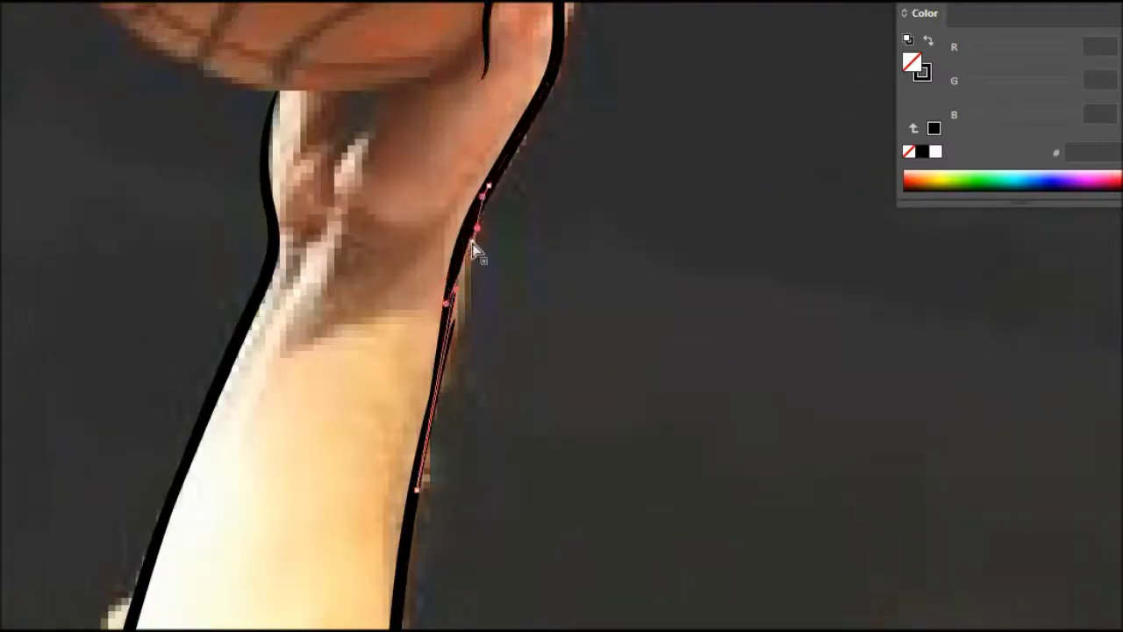
drag(453, 323, 397, 603)
key(ctrl+shift+a)
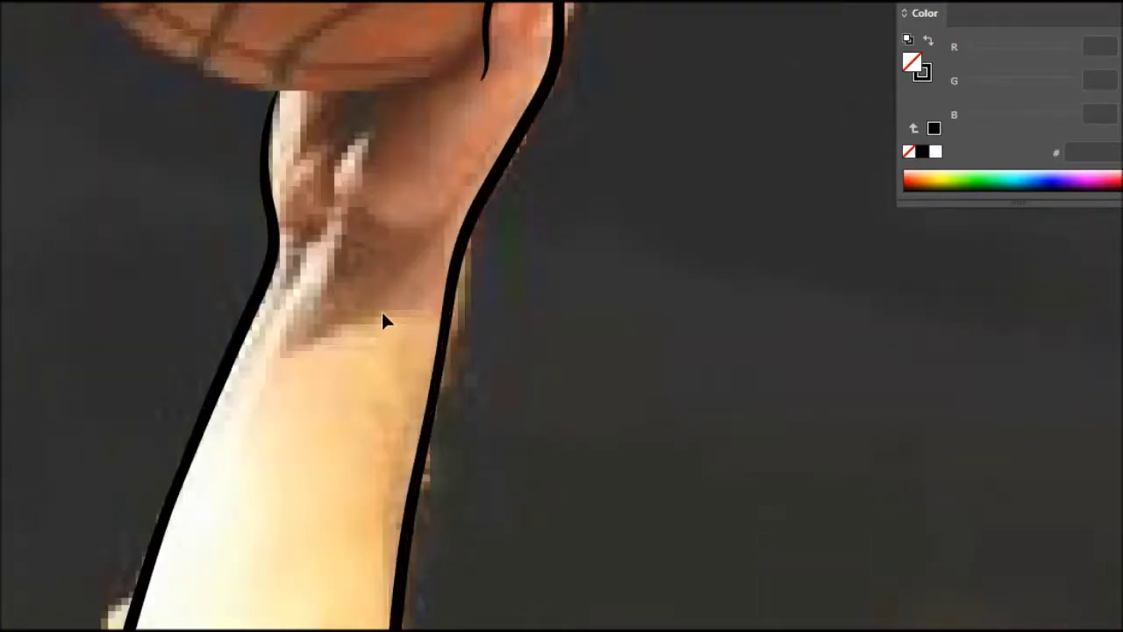
Step: Outline the basketball in black with the Pencil tool
scroll(383, 321, down, 3)
scroll(433, 216, up, 2)
key(p)
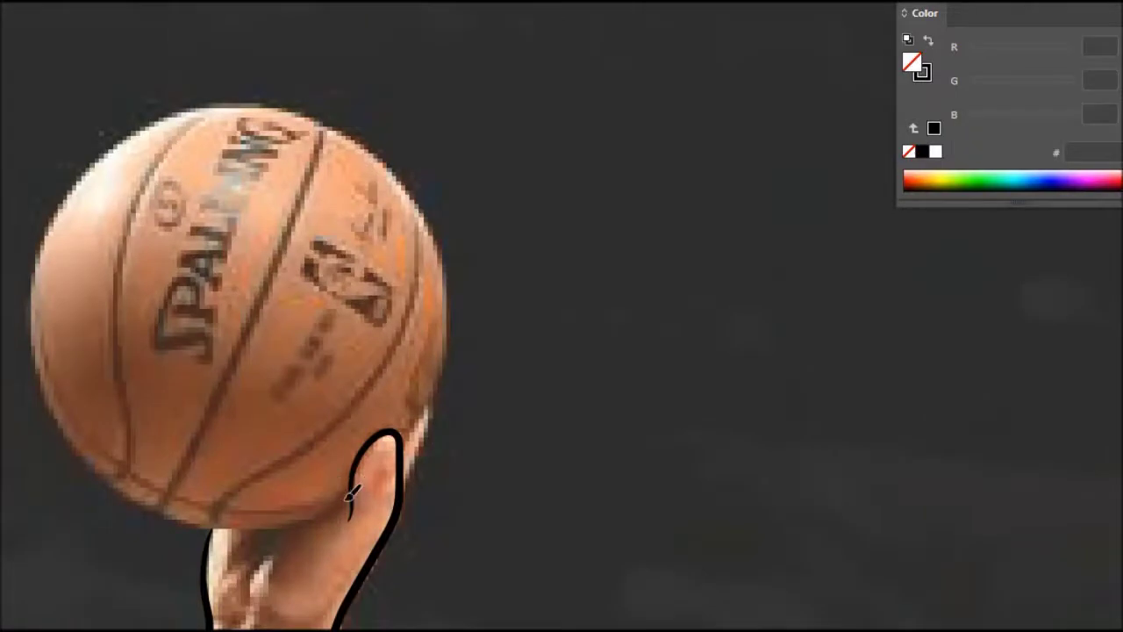
drag(74, 188, 351, 133)
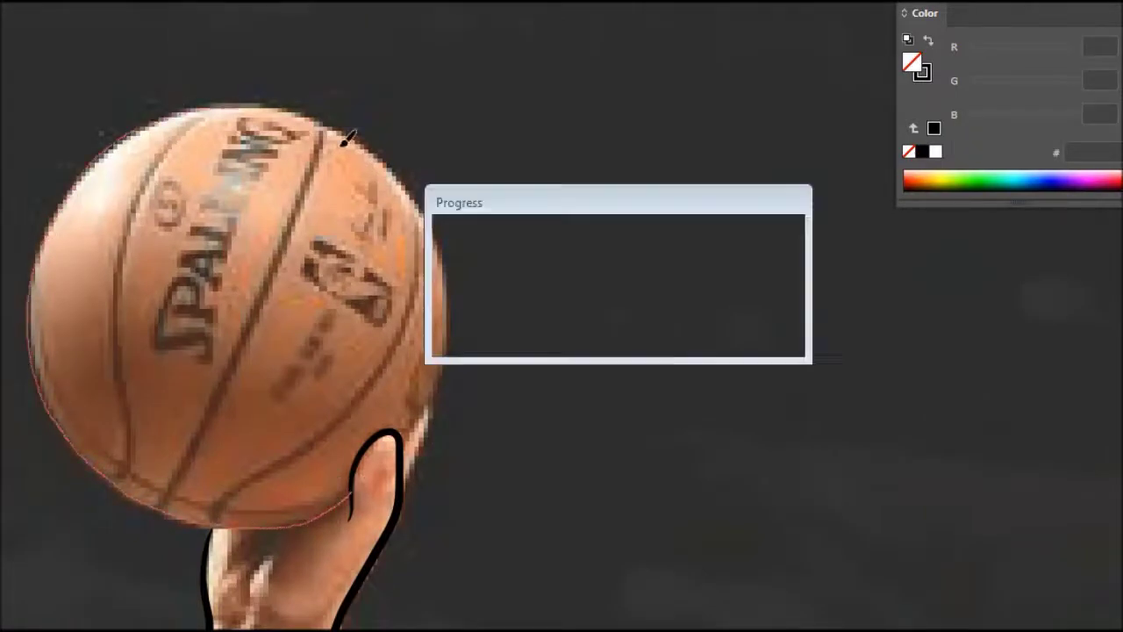
scroll(409, 493, up, 1)
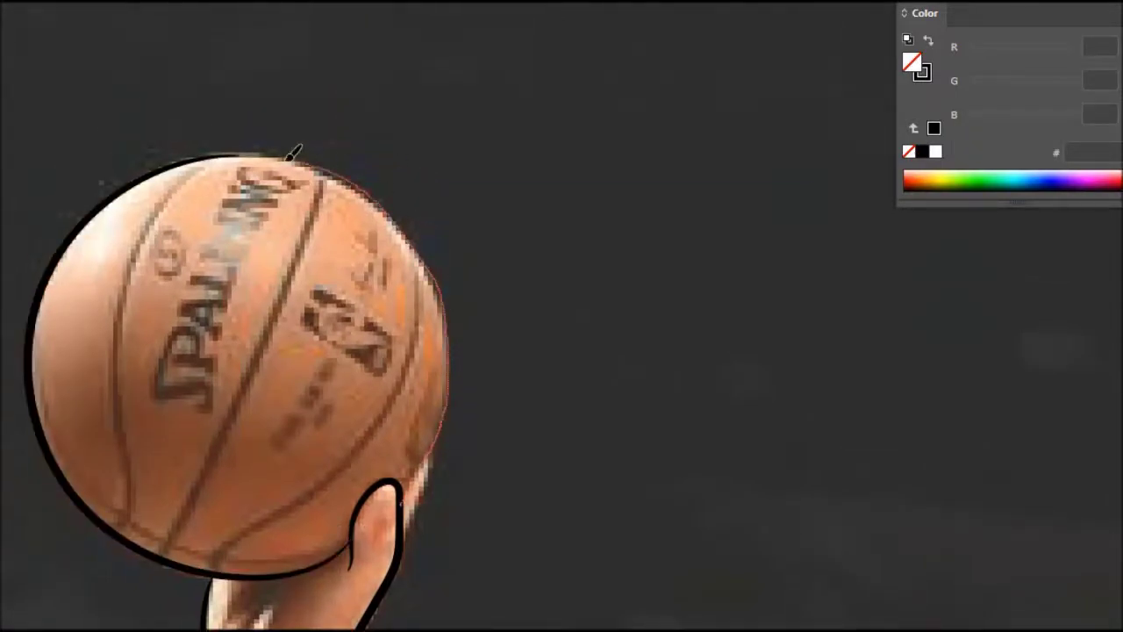
key(v)
scroll(158, 219, up, 2)
click(158, 219)
click(115, 148)
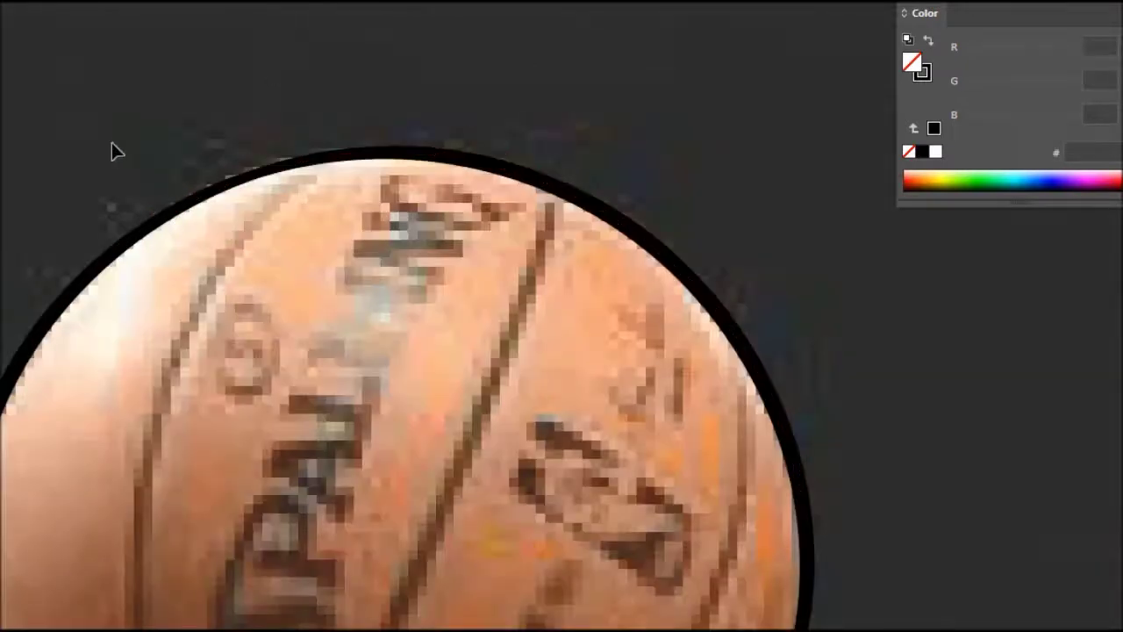
scroll(358, 434, down, 5)
Step: Switch back to the Paintbrush tool and scroll down the drawing
key(b)
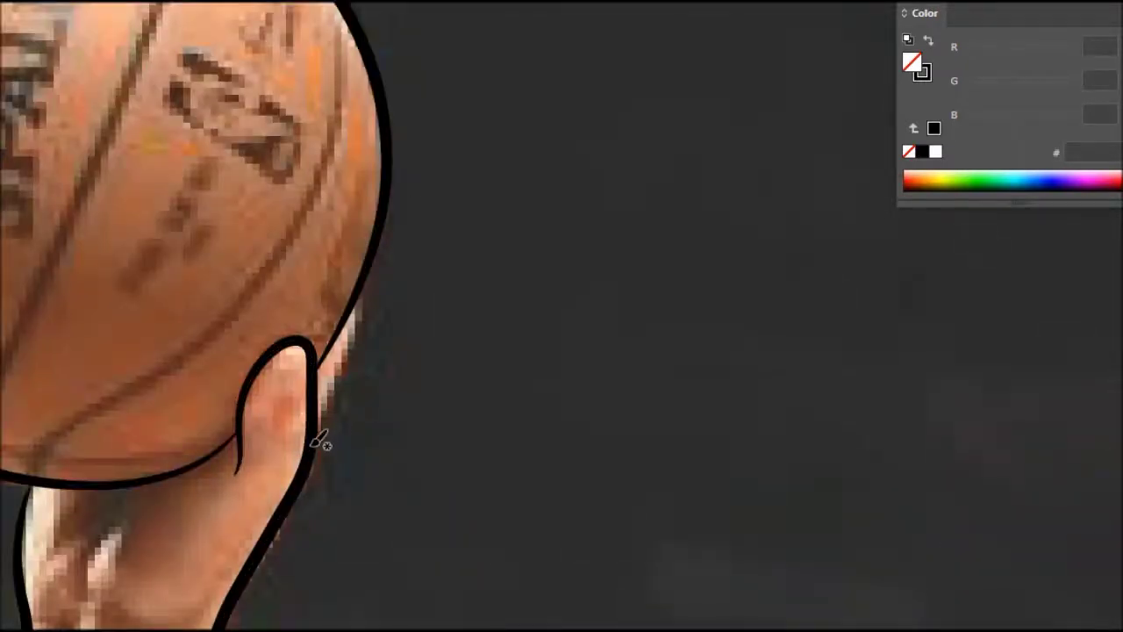
scroll(389, 275, down, 1)
scroll(333, 394, down, 2)
scroll(333, 394, down, 1)
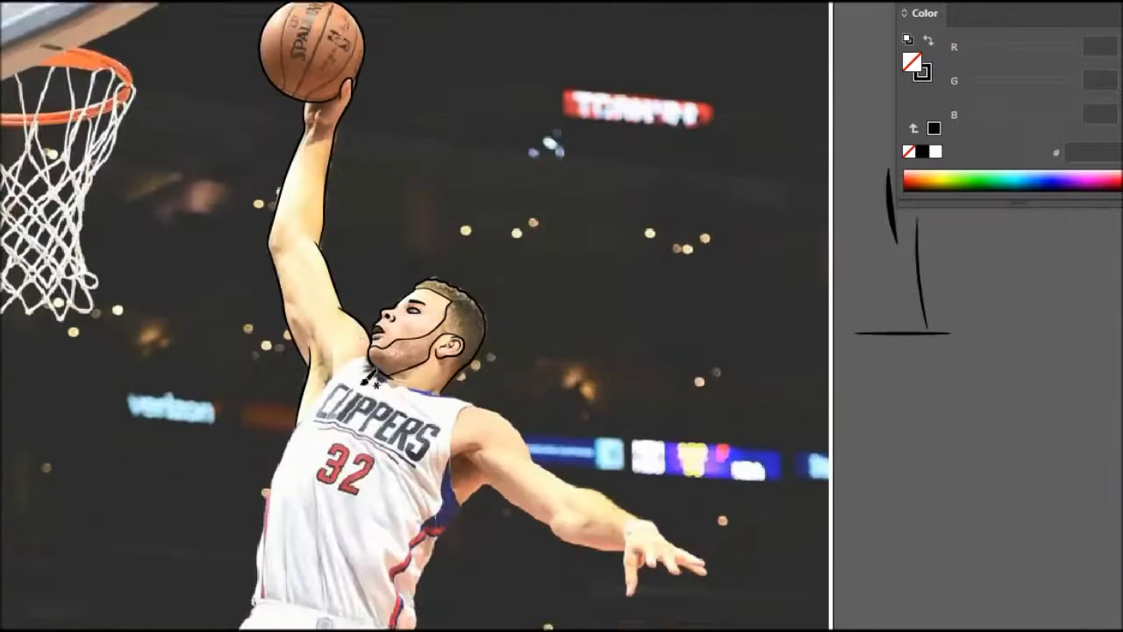
Step: Check the Paintbrush options and ink the arm line and two armpit creases
scroll(353, 267, up, 4)
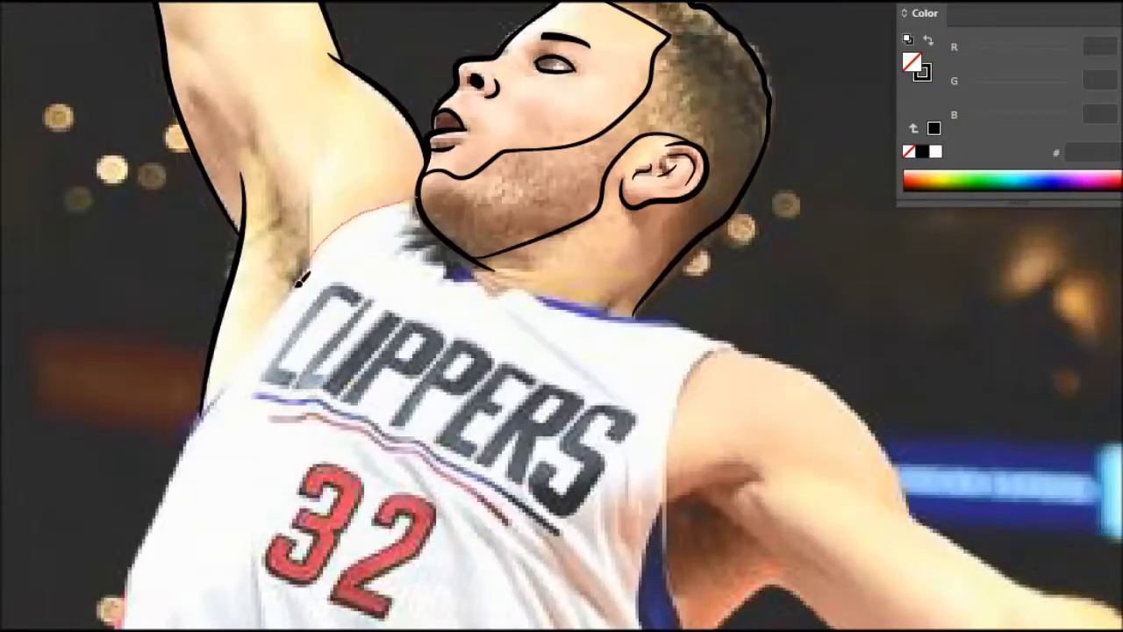
drag(179, 465, 130, 579)
key(Return)
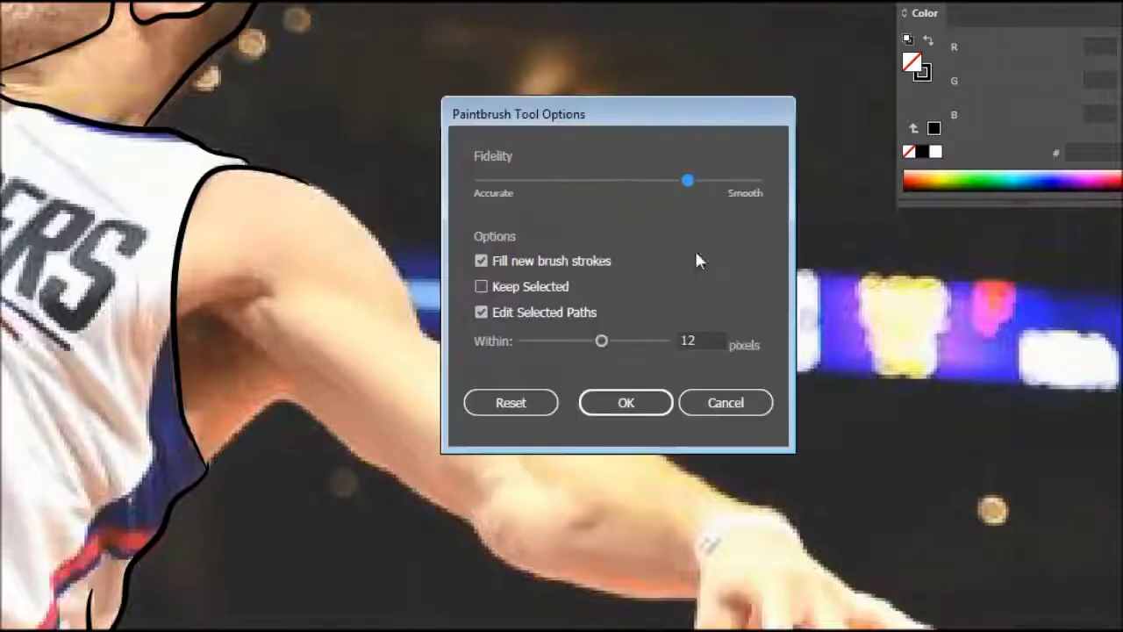
key(Return)
drag(156, 312, 335, 256)
drag(210, 170, 368, 279)
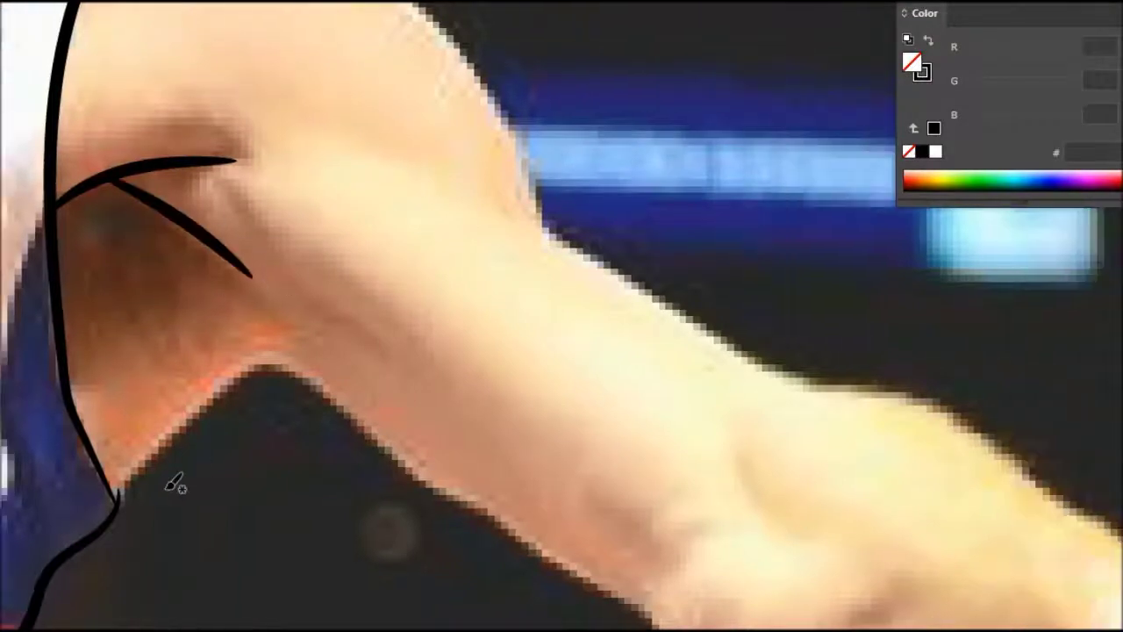
Step: Ink the shirt edge under the arm and select the new stroke
drag(638, 603, 114, 500)
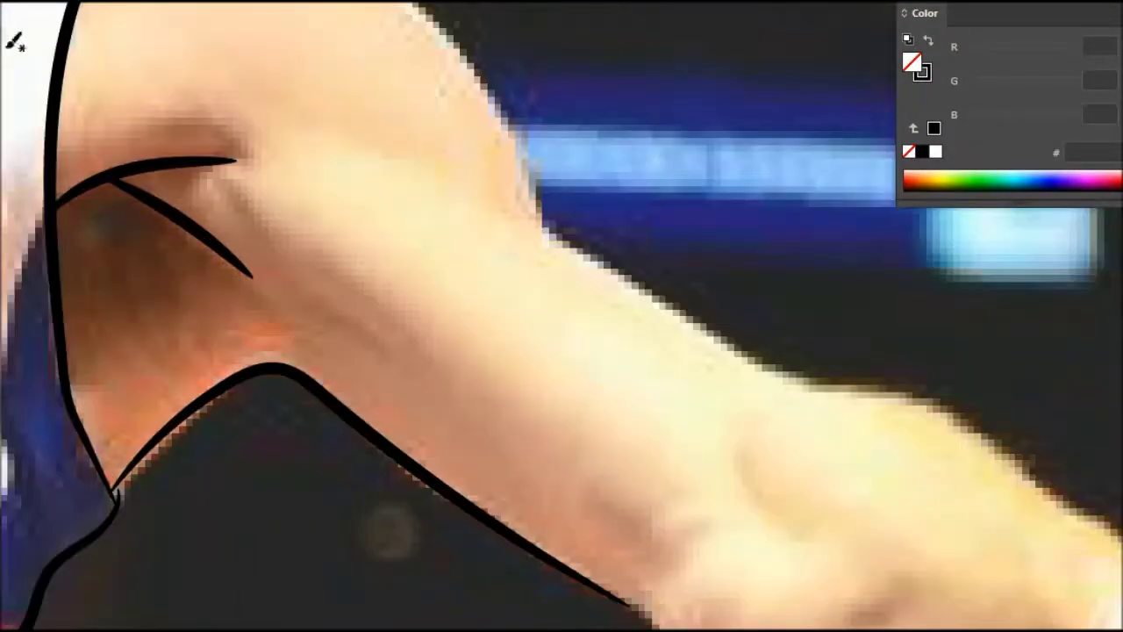
scroll(140, 377, up, 2)
key(a)
click(155, 536)
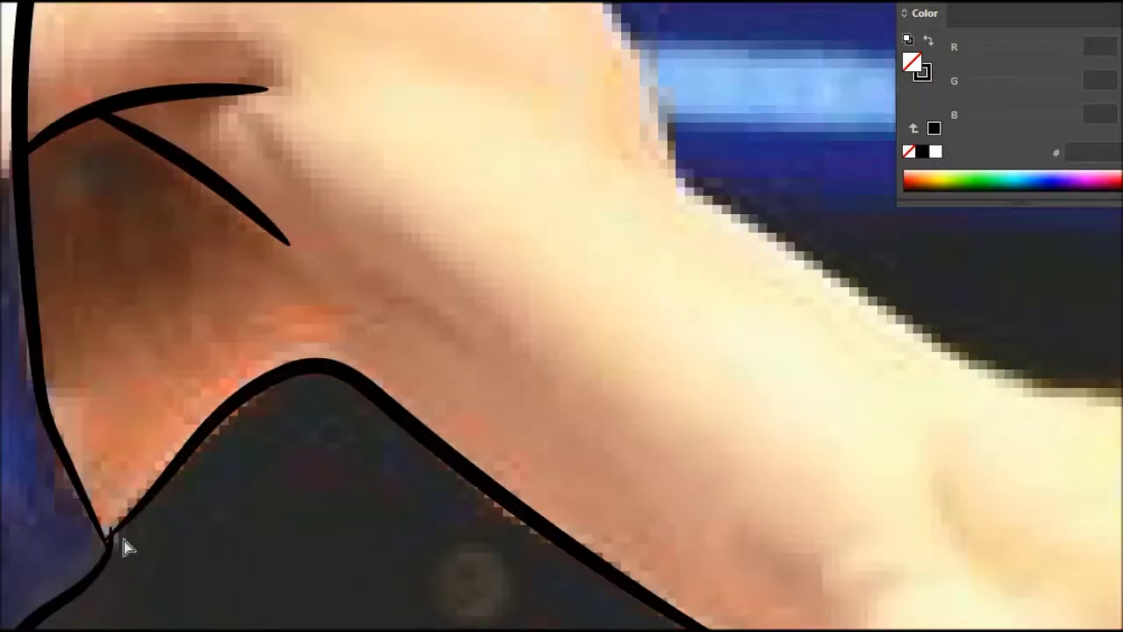
scroll(113, 501, up, 2)
scroll(118, 399, down, 5)
scroll(256, 151, up, 2)
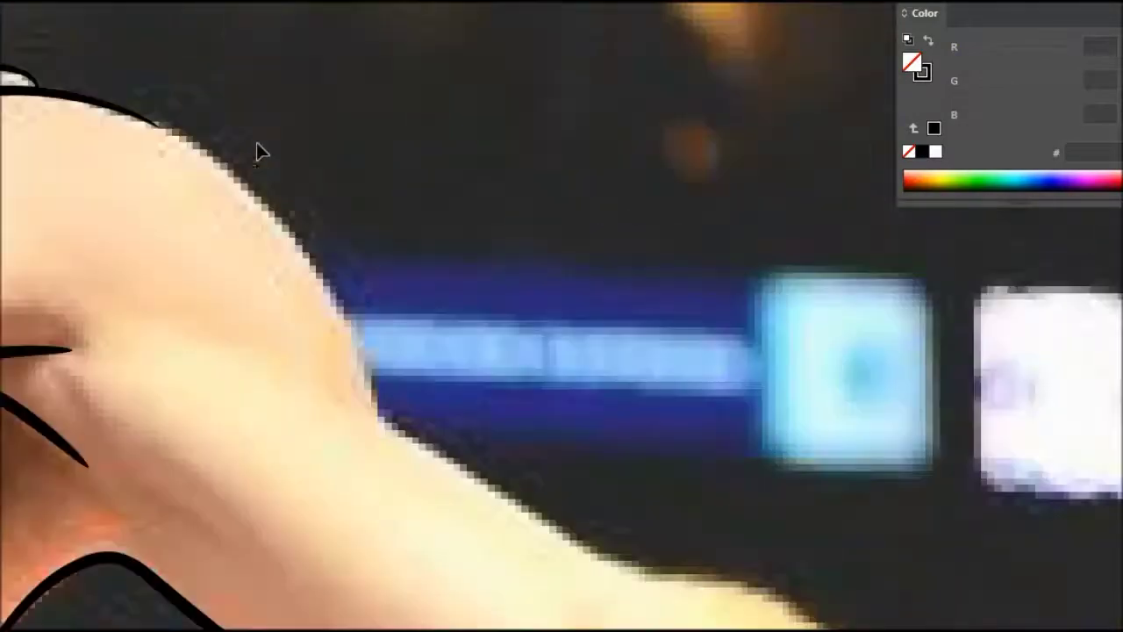
Step: Outline the upper arm and forearm edges of the extended arm
drag(342, 296, 373, 399)
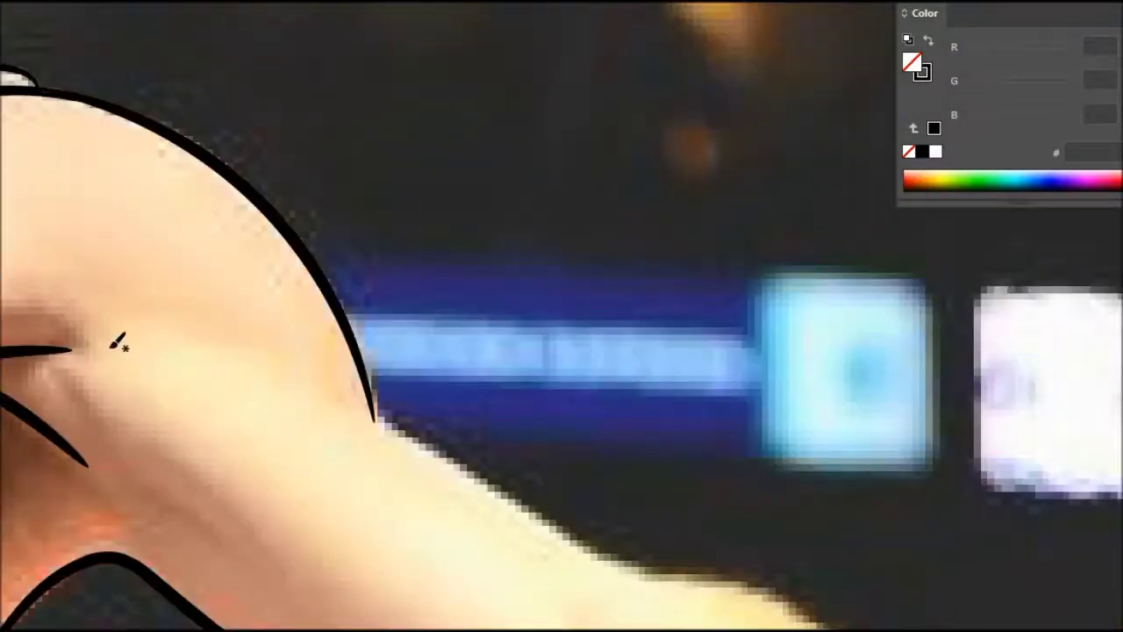
scroll(289, 301, down, 5)
scroll(739, 379, down, 3)
drag(417, 325, 263, 204)
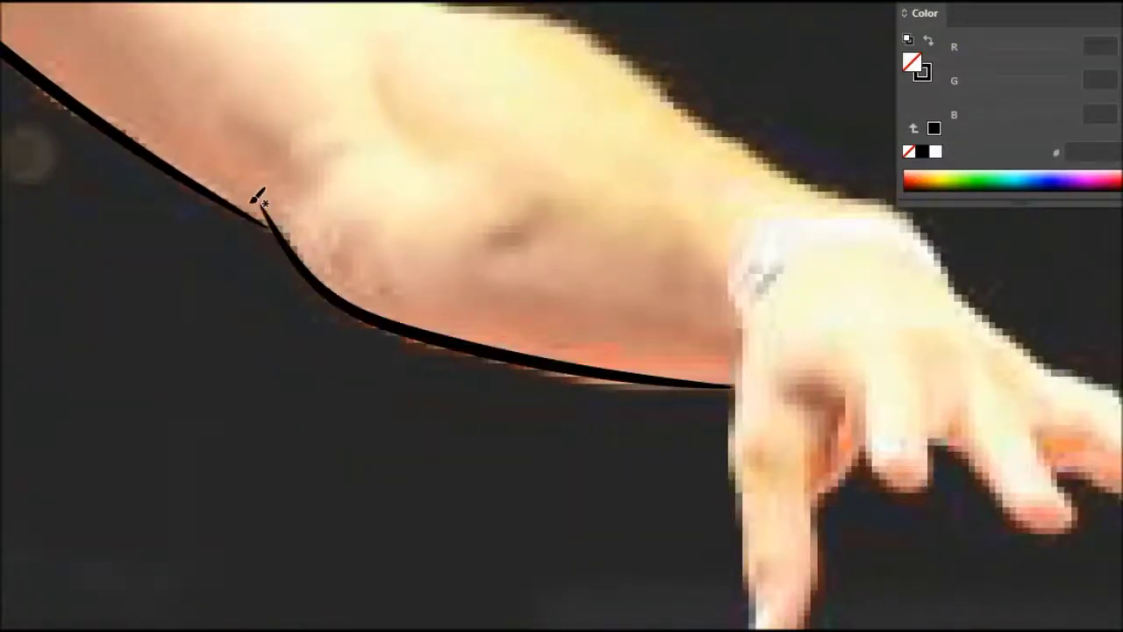
scroll(694, 376, up, 3)
drag(391, 243, 785, 437)
scroll(162, 162, up, 2)
scroll(444, 327, down, 2)
mouse_move(52, 104)
mouse_down()
mouse_move(417, 335)
mouse_move(384, 429)
mouse_up()
mouse_move(575, 297)
mouse_down()
mouse_move(586, 438)
mouse_move(147, 399)
mouse_up()
Step: Draw two crease lines at the wrist
scroll(418, 301, up, 5)
scroll(419, 303, up, 5)
scroll(419, 303, up, 5)
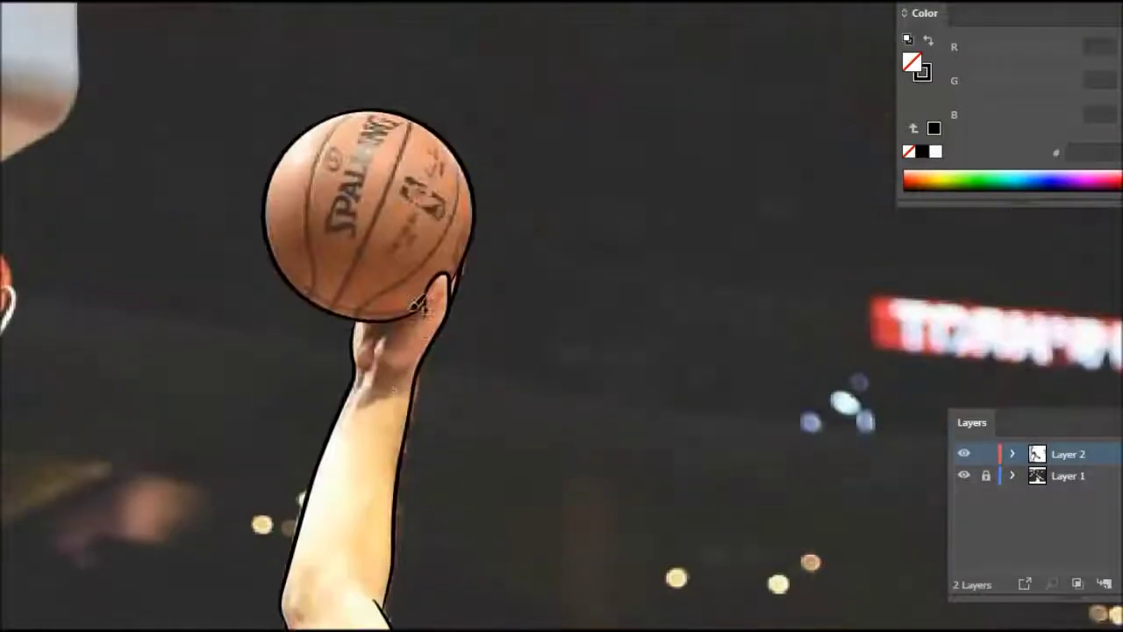
scroll(413, 307, up, 2)
scroll(389, 325, up, 2)
scroll(355, 276, up, 2)
drag(351, 279, 389, 399)
drag(275, 363, 389, 395)
scroll(371, 225, down, 4)
scroll(281, 132, down, 3)
scroll(281, 132, down, 3)
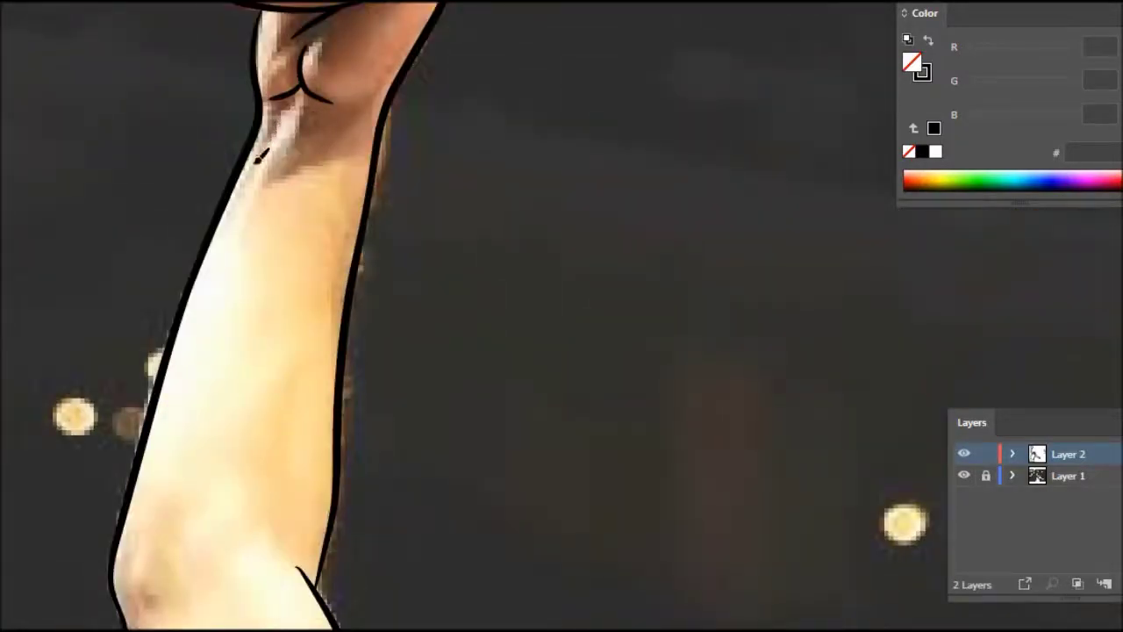
scroll(316, 242, down, 3)
scroll(373, 338, up, 3)
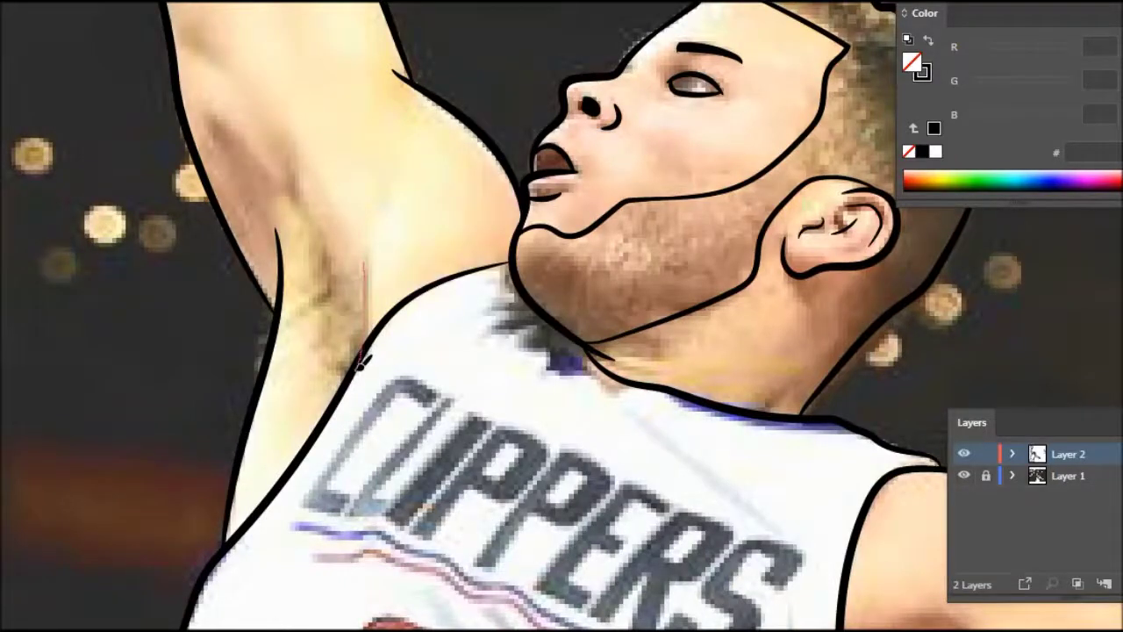
Step: Ink two more lines along the armpit
drag(363, 356, 367, 368)
scroll(301, 305, up, 3)
drag(309, 298, 200, 199)
scroll(223, 224, down, 5)
scroll(233, 230, up, 8)
scroll(271, 246, down, 5)
scroll(561, 262, up, 8)
Step: Ink a line along the neck and outline the eye
drag(523, 284, 562, 261)
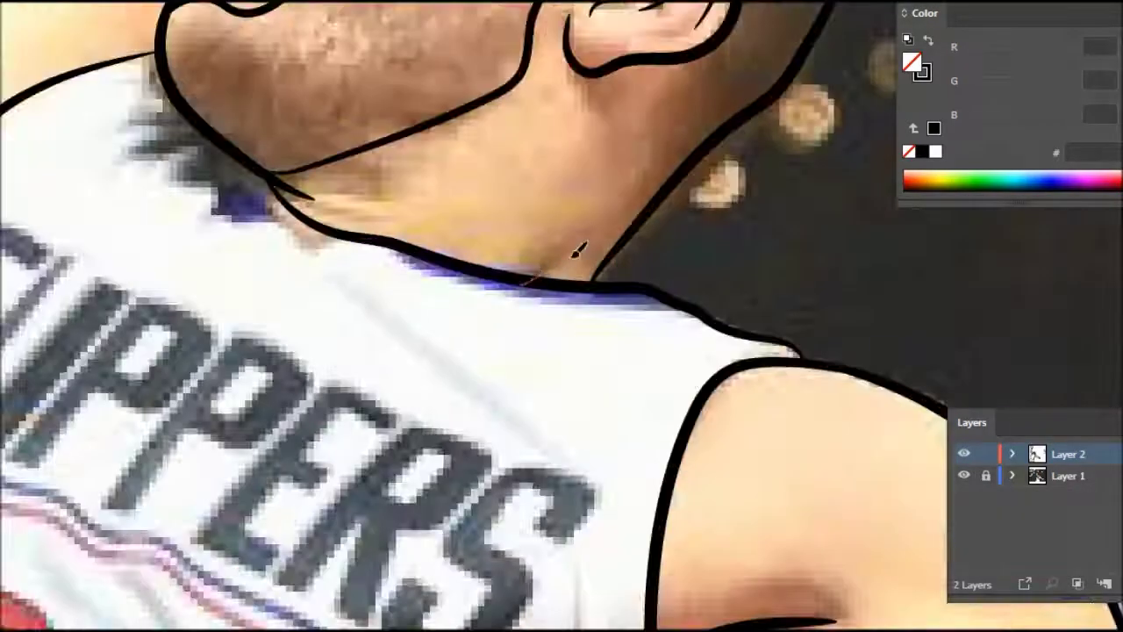
scroll(614, 219, up, 4)
scroll(570, 273, down, 2)
scroll(488, 308, down, 3)
scroll(465, 324, up, 5)
scroll(465, 324, up, 3)
drag(438, 344, 465, 324)
scroll(465, 324, down, 5)
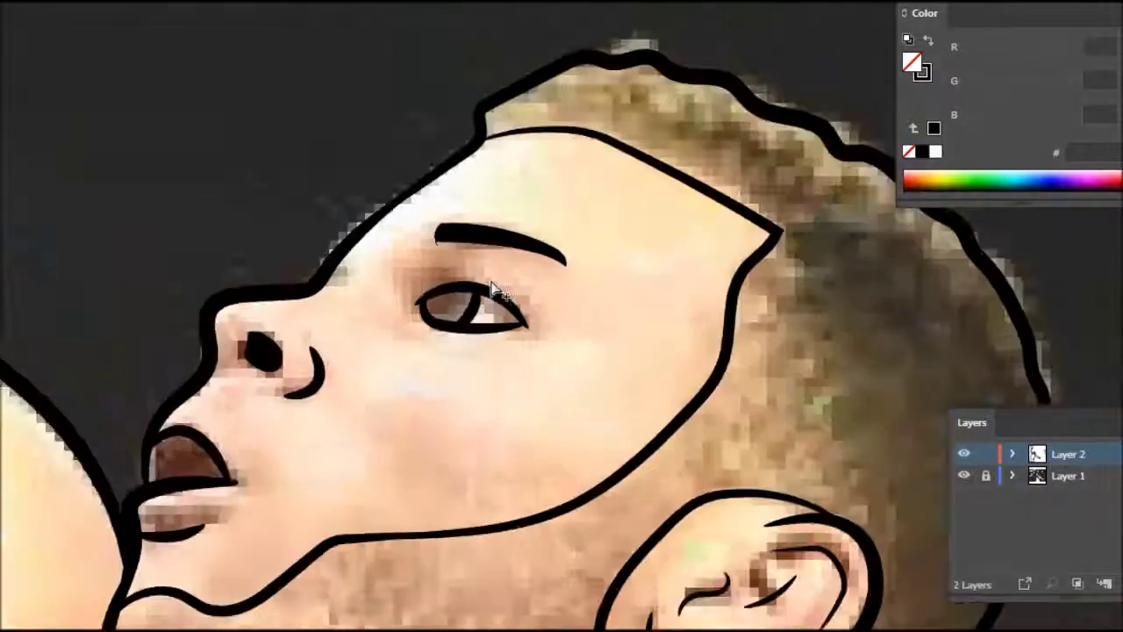
scroll(272, 171, down, 3)
scroll(272, 172, down, 3)
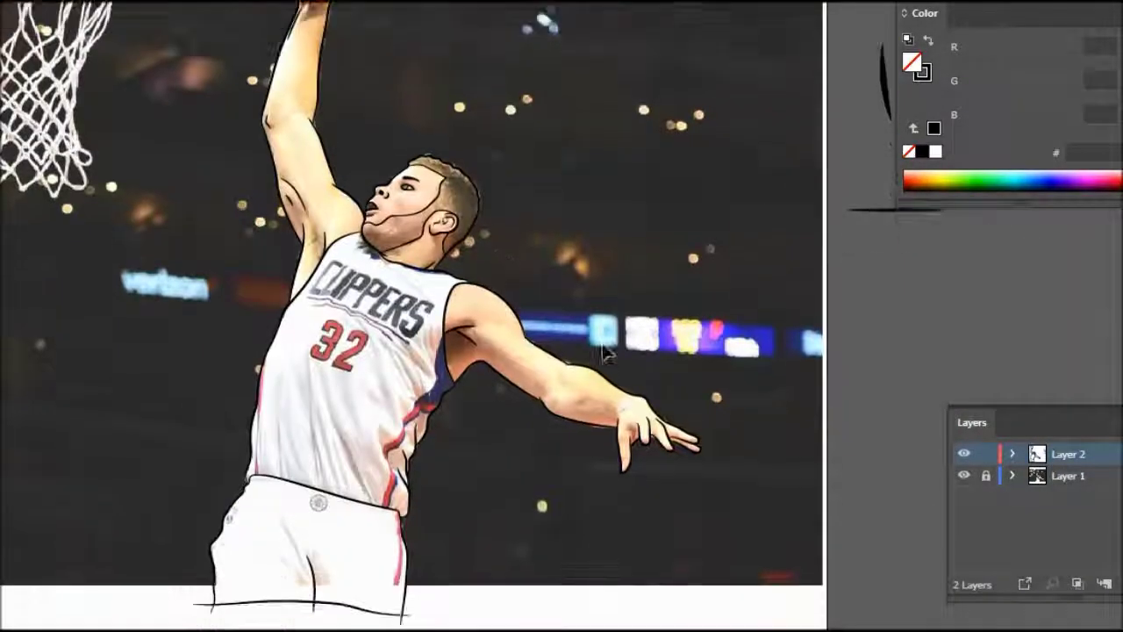
Step: Add a hatching stroke on the upper arm and ink the jersey's left edge
scroll(581, 484, up, 3)
scroll(358, 408, up, 2)
scroll(531, 396, up, 2)
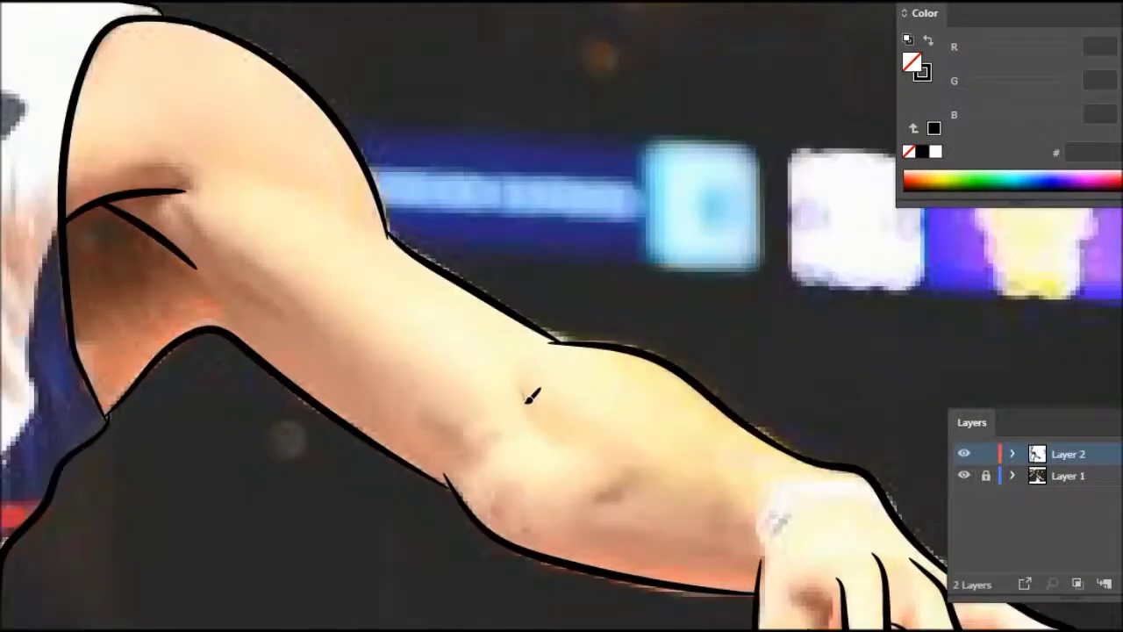
drag(260, 289, 298, 285)
scroll(400, 369, down, 2)
scroll(400, 368, up, 1)
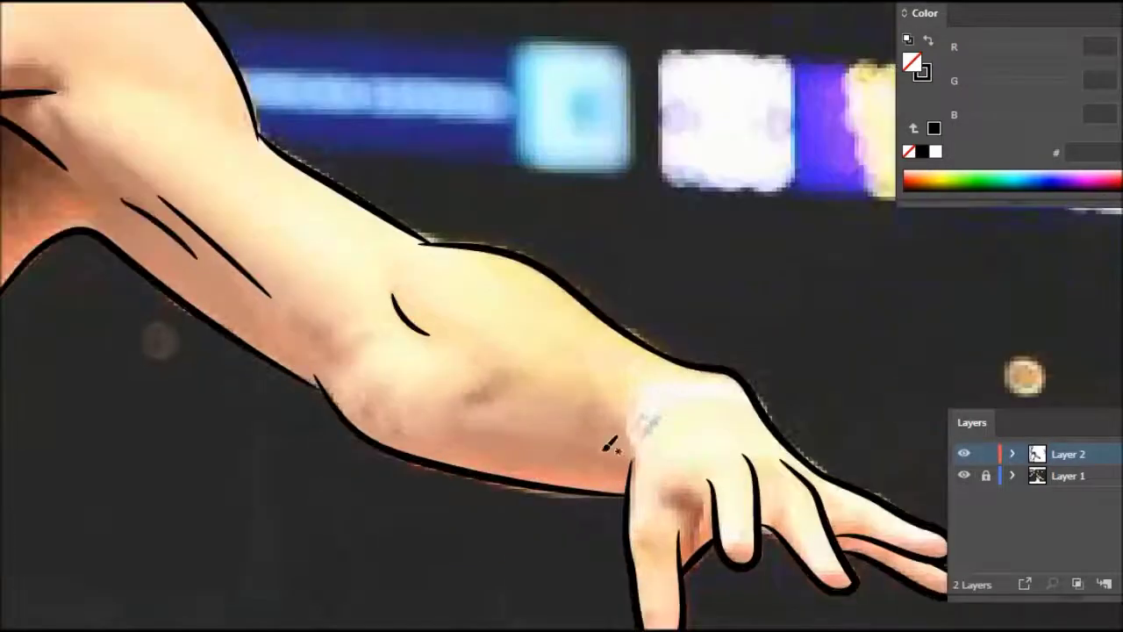
scroll(334, 375, down, 1)
scroll(333, 375, down, 3)
scroll(252, 354, up, 3)
scroll(252, 353, up, 1)
drag(209, 429, 213, 250)
Step: Draw black fold strokes down the jersey, ending with one long fold line
mouse_move(280, 438)
mouse_down()
mouse_move(268, 233)
mouse_move(342, 412)
mouse_up()
drag(355, 111, 383, 421)
drag(386, 344, 404, 450)
drag(393, 239, 456, 480)
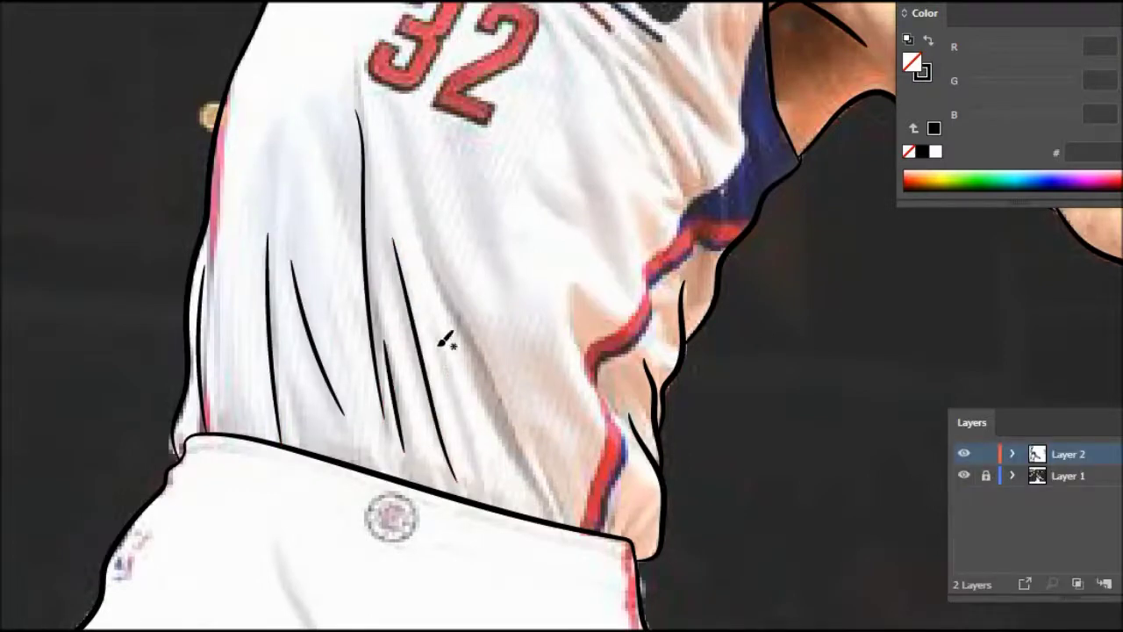
drag(441, 355, 472, 469)
drag(432, 252, 555, 525)
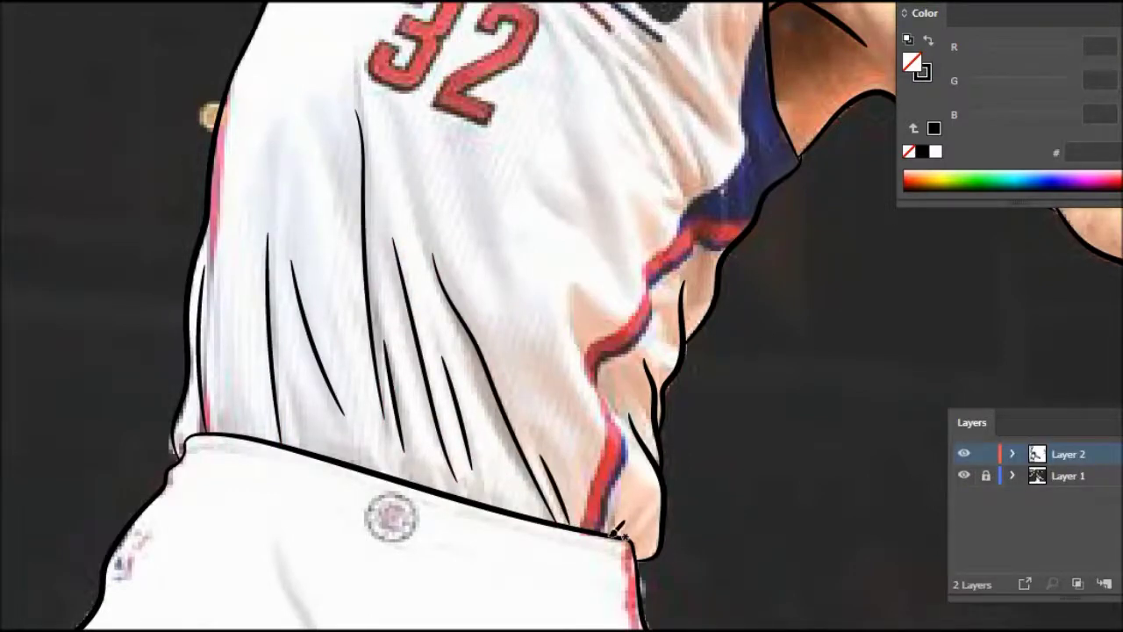
Step: Add fold hatching below the number 32 and under the armpit below the S
scroll(633, 519, up, 3)
scroll(597, 393, up, 2)
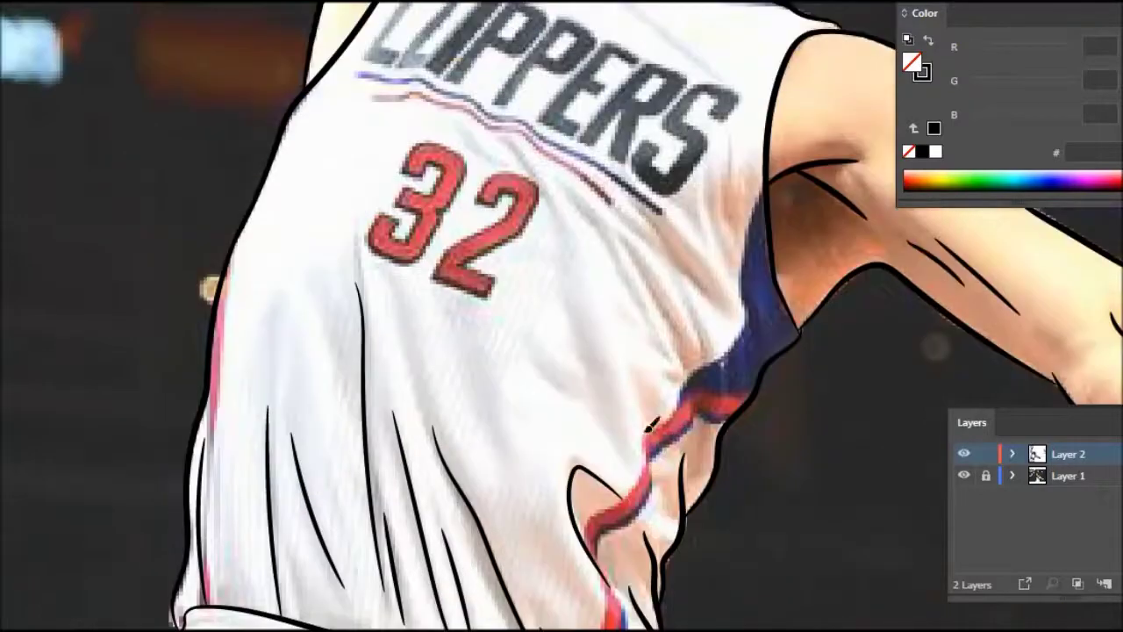
scroll(614, 368, up, 2)
drag(607, 294, 675, 434)
drag(621, 327, 654, 430)
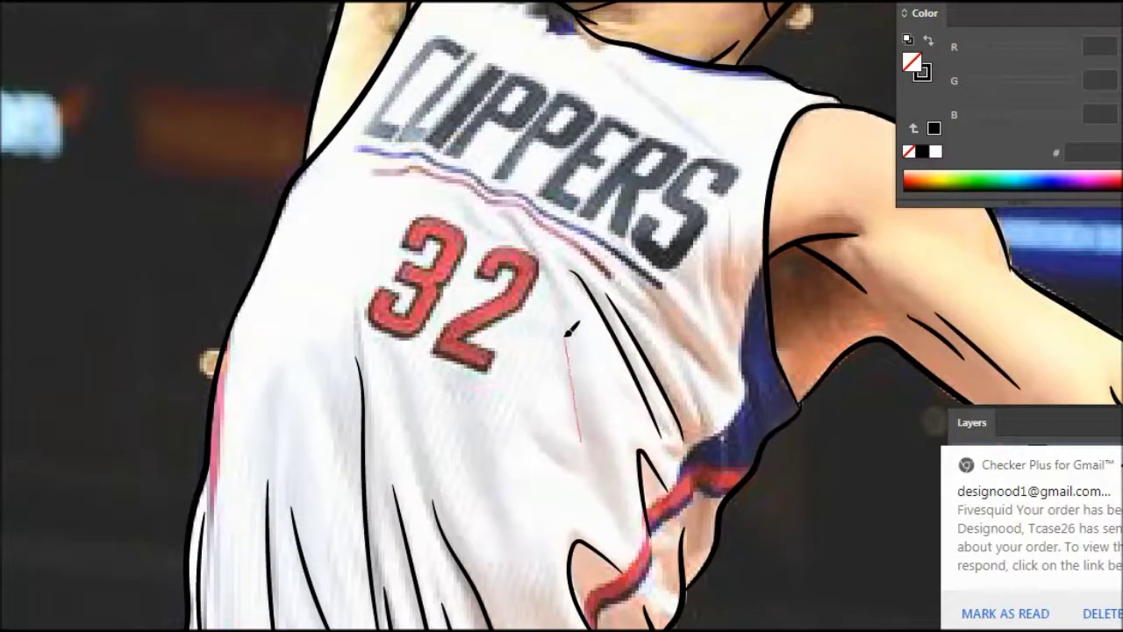
scroll(570, 351, up, 3)
drag(625, 391, 711, 474)
mouse_move(666, 383)
mouse_down()
mouse_move(728, 438)
mouse_move(695, 337)
mouse_up()
drag(725, 424, 735, 350)
Step: Draw fold strokes down and across the shorts
scroll(591, 328, down, 5)
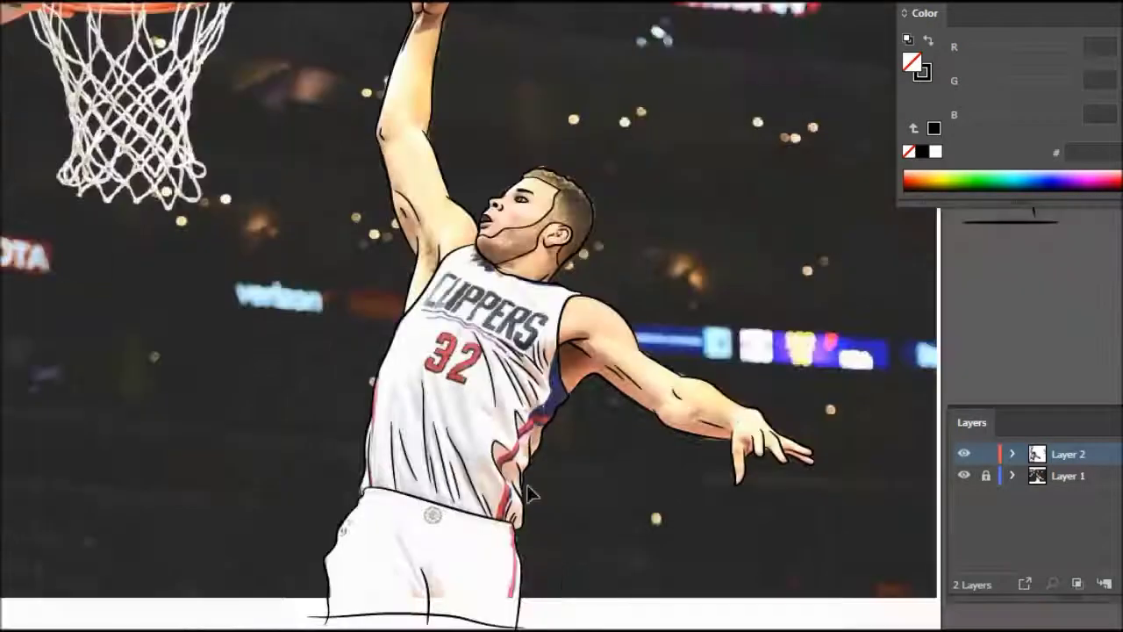
scroll(326, 271, up, 5)
scroll(332, 317, down, 5)
scroll(331, 318, up, 5)
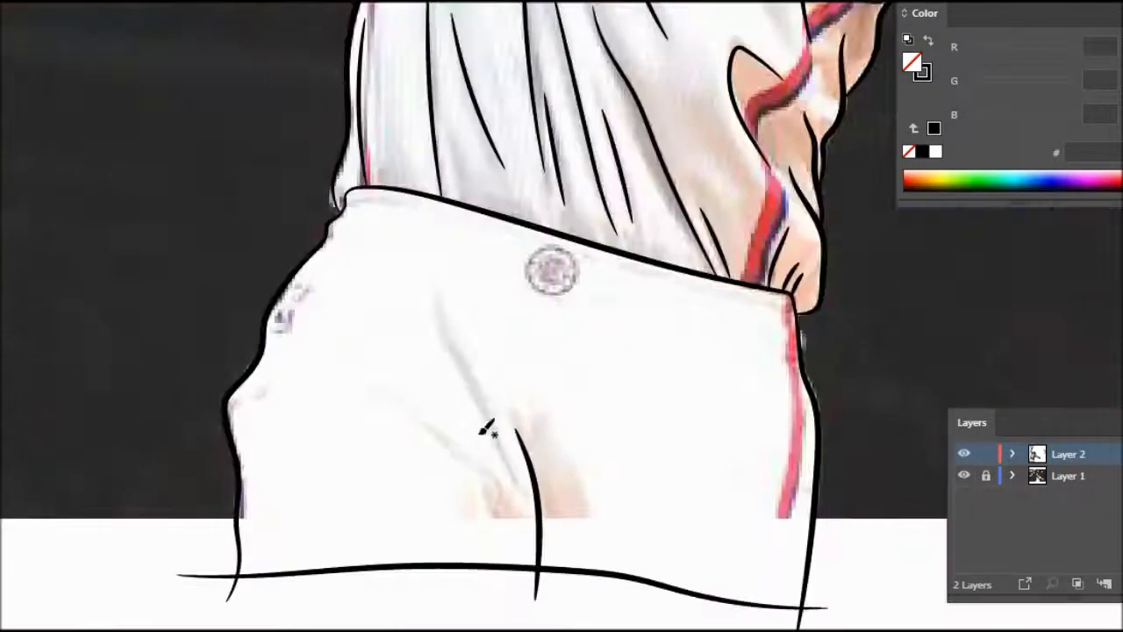
drag(505, 488, 496, 600)
drag(430, 289, 517, 493)
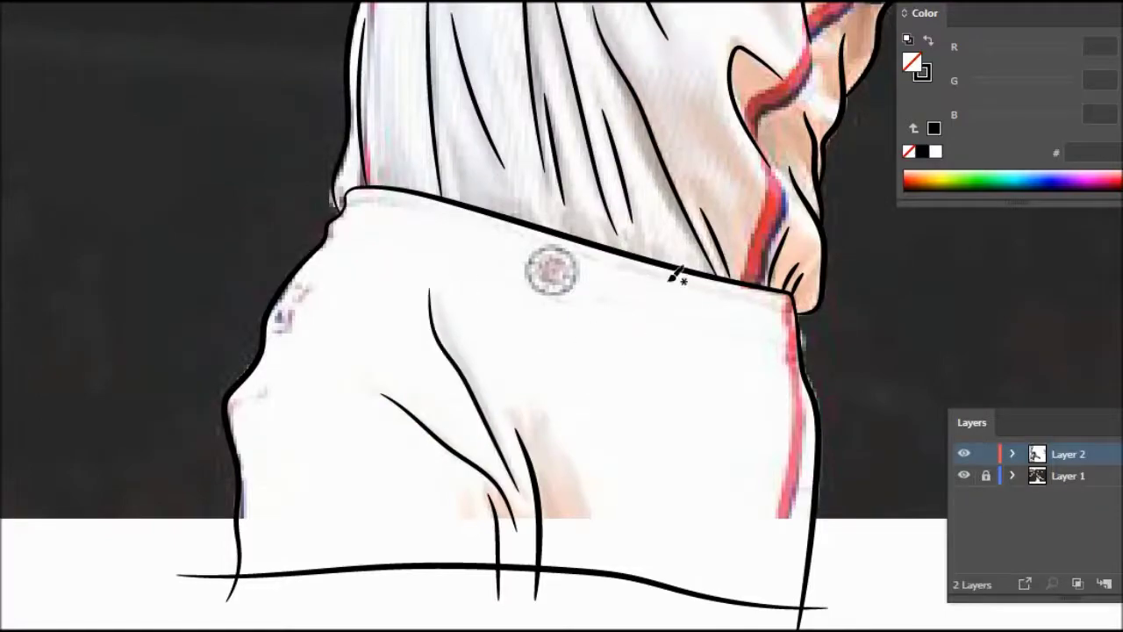
scroll(654, 279, down, 3)
scroll(485, 300, down, 3)
scroll(485, 300, up, 1)
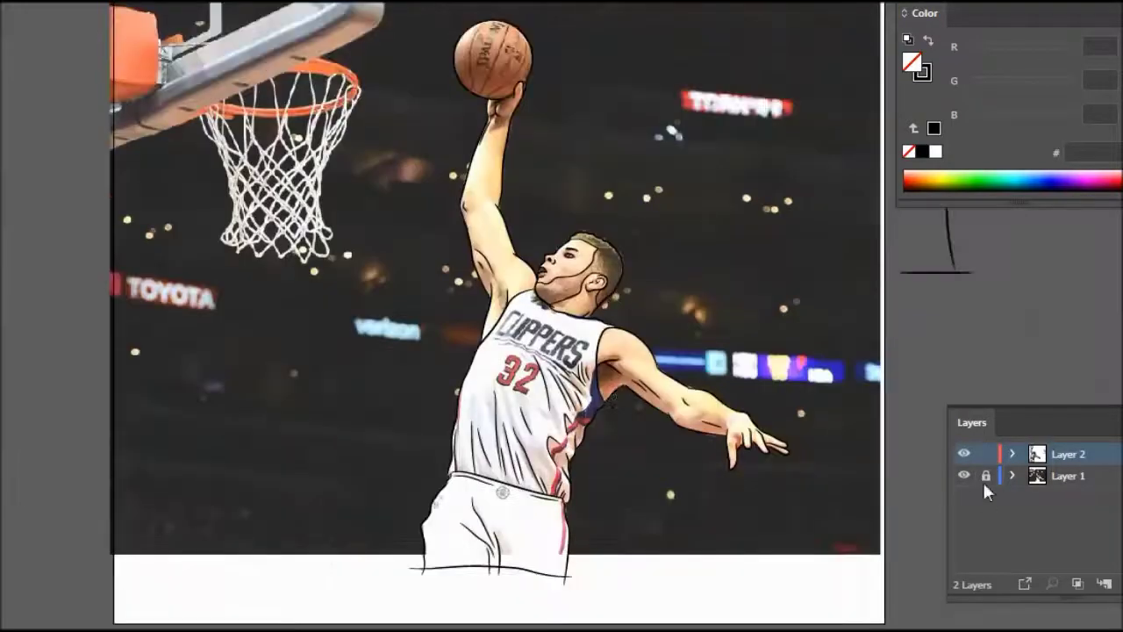
Step: Add a final curve to the backboard pad outline and finish that path
scroll(276, 150, up, 5)
click(171, 283)
ctrl+click(153, 50)
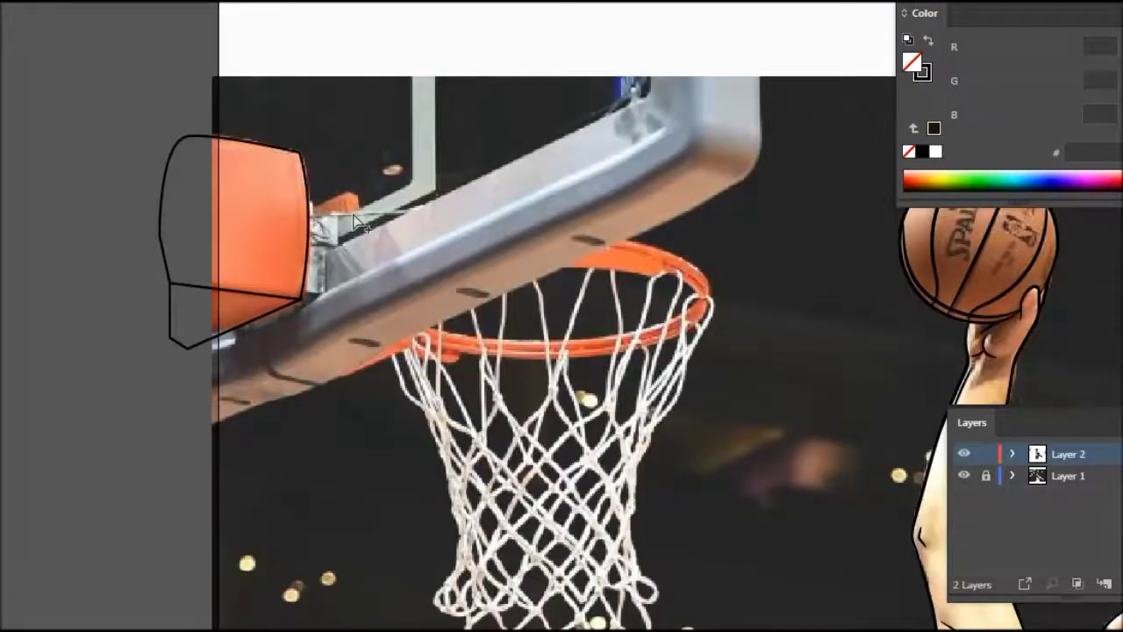
Step: Outline the rectangular backboard bracket, including its bottom corner point
scroll(270, 283, up, 3)
scroll(331, 285, up, 1)
click(330, 237)
click(272, 237)
click(268, 300)
scroll(279, 421, down, 3)
click(303, 321)
scroll(46, 114, up, 3)
right_click(409, 219)
Step: Extend the bracket outline along the bar and up the slanted frame, closing the shape
click(332, 391)
click(475, 327)
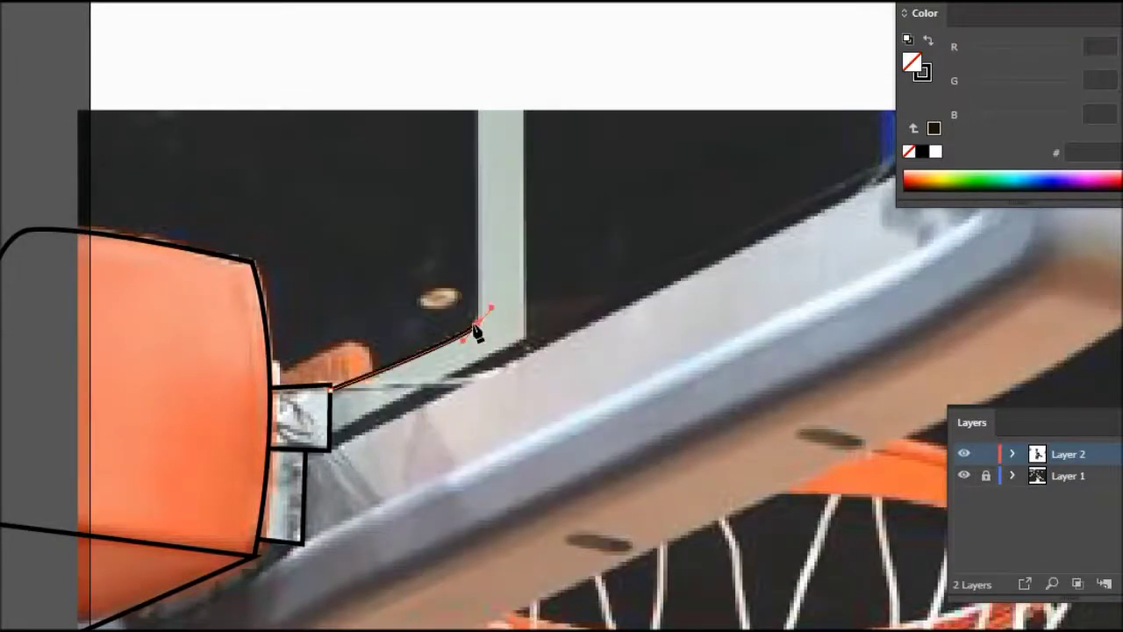
scroll(476, 332, up, 1)
click(478, 153)
click(523, 136)
click(529, 445)
scroll(165, 163, down, 2)
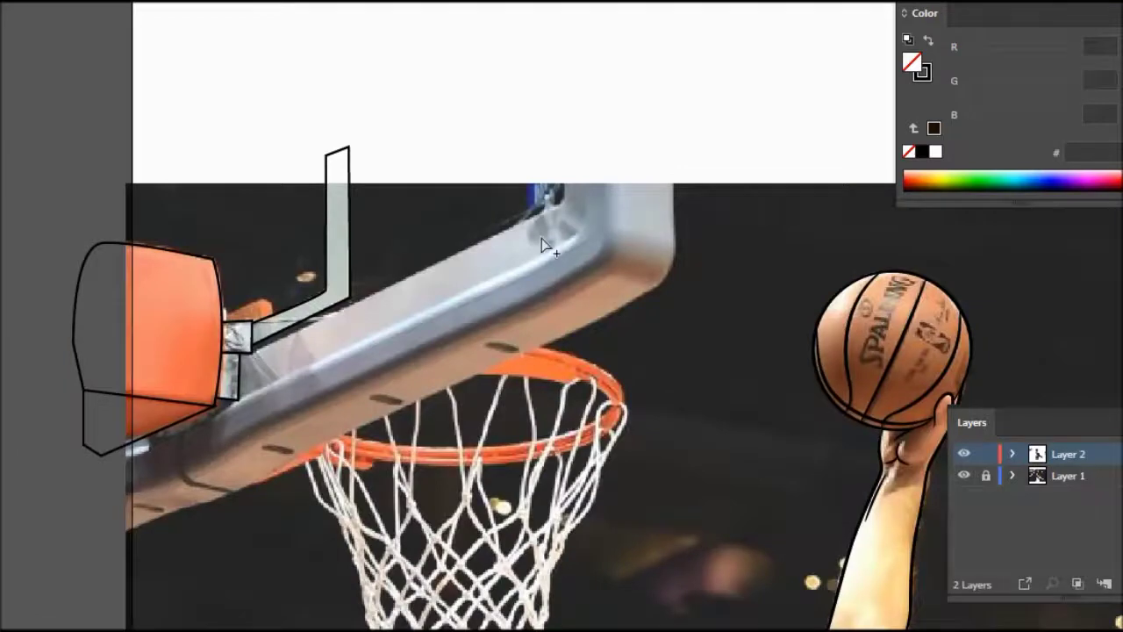
scroll(543, 246, up, 1)
Step: Trace the backboard's support arm as a closed outline with curved corners and underside
click(155, 388)
click(572, 191)
click(571, 99)
click(716, 109)
click(719, 236)
drag(690, 308, 654, 338)
scroll(653, 338, down, 3)
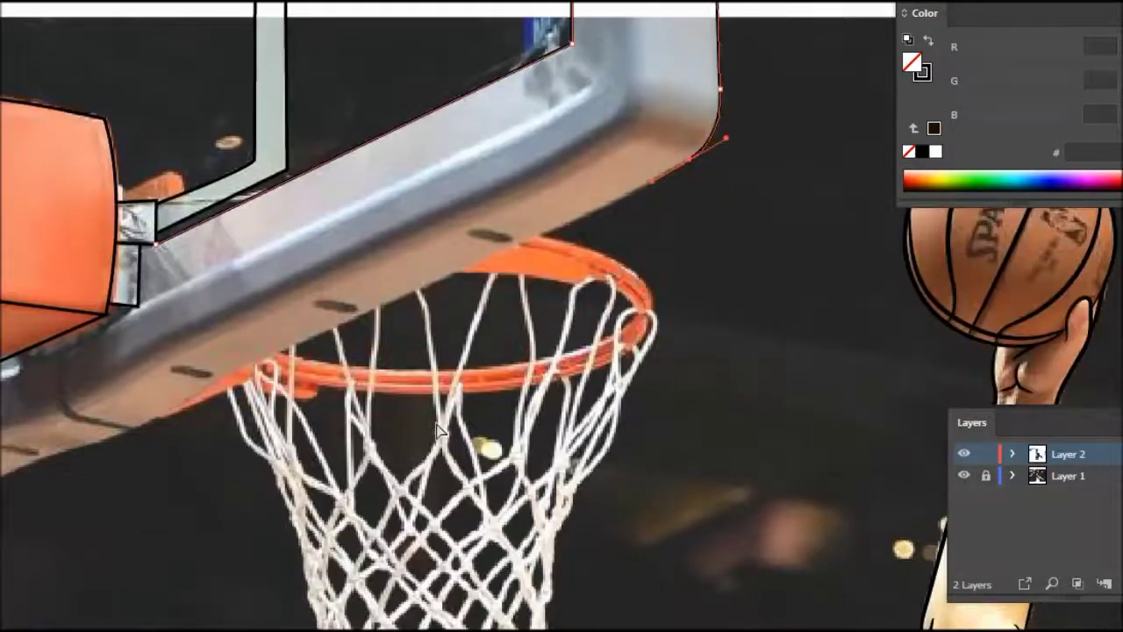
scroll(491, 386, left, 3)
click(303, 439)
drag(122, 511, 33, 558)
click(130, 394)
drag(214, 358, 219, 423)
scroll(146, 61, up, 3)
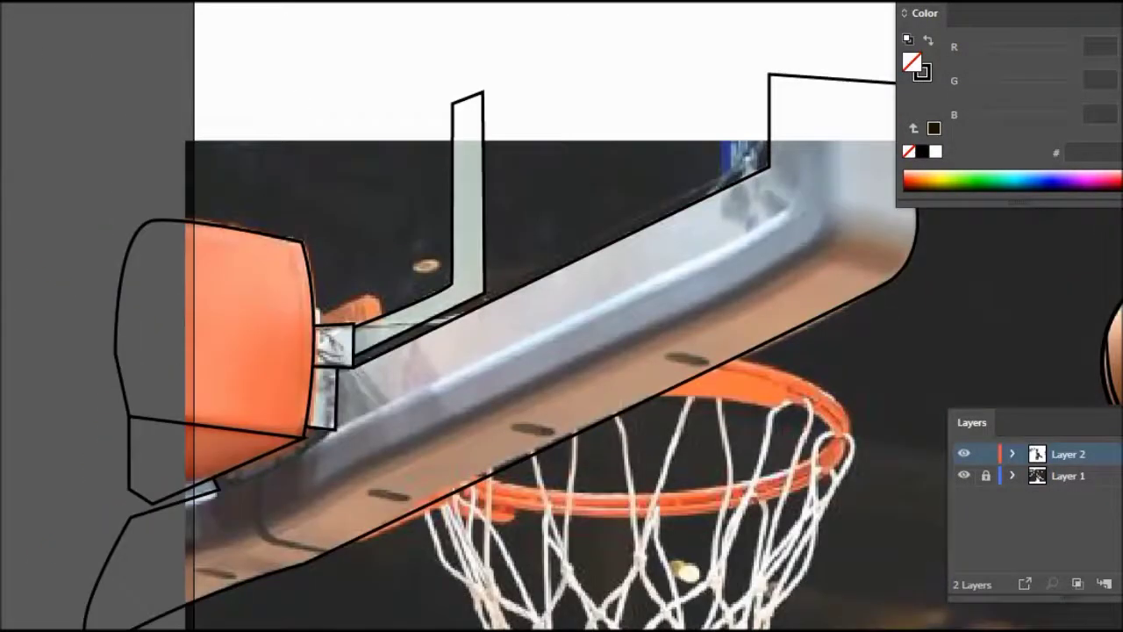
Step: Draw the backboard edge line, then hide the photo to check the line art
click(798, 60)
click(797, 189)
click(760, 226)
click(719, 247)
click(331, 430)
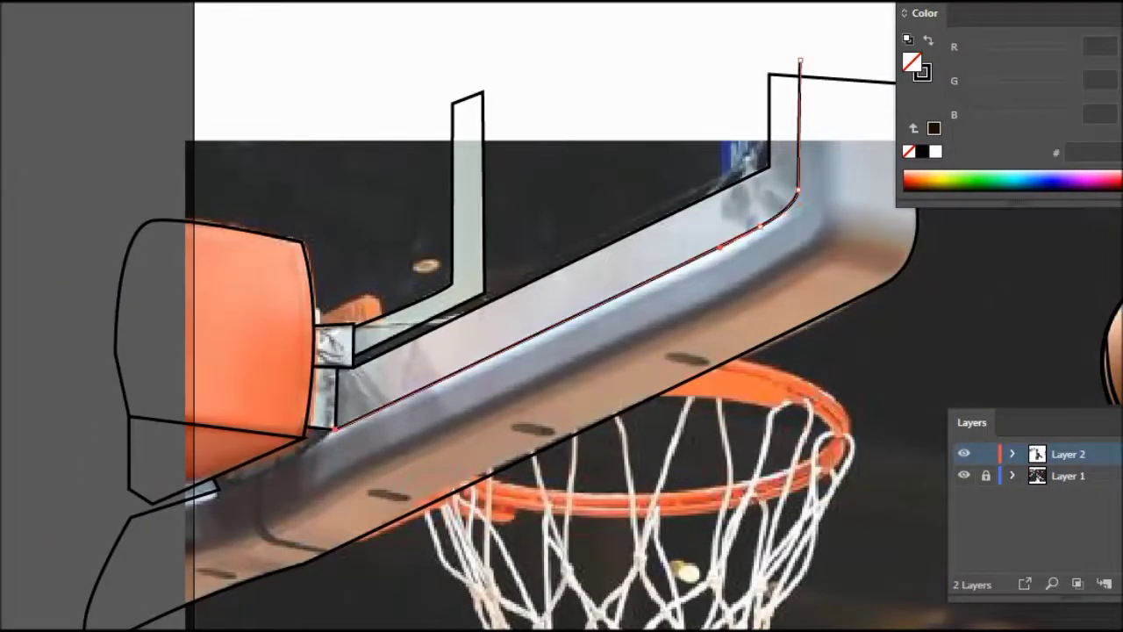
scroll(315, 270, up, 3)
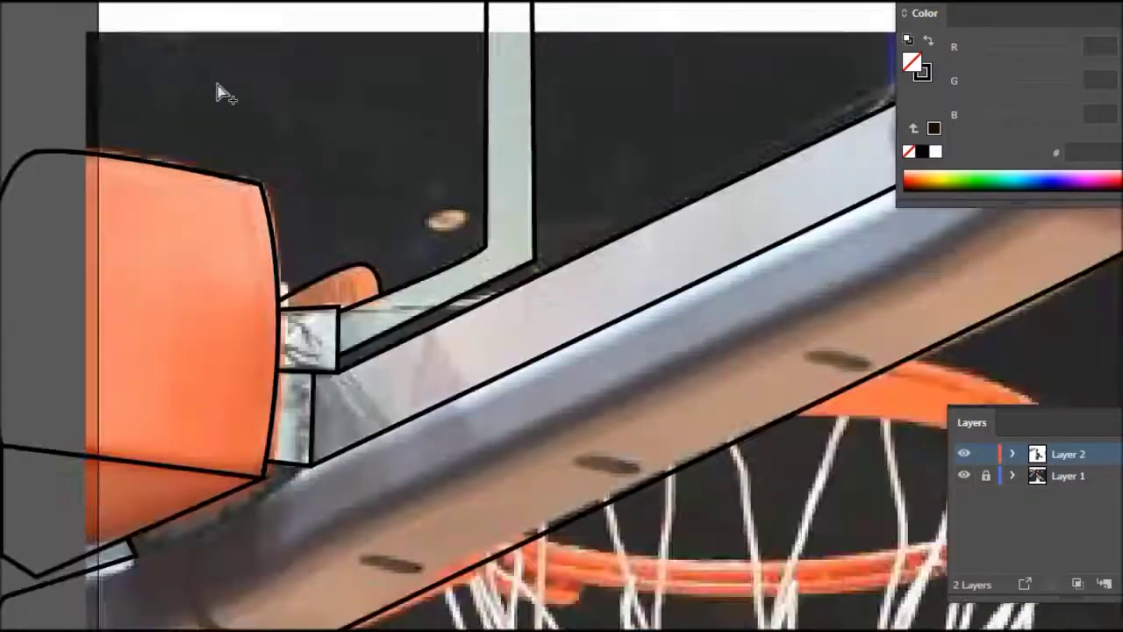
scroll(416, 331, down, 5)
click(963, 474)
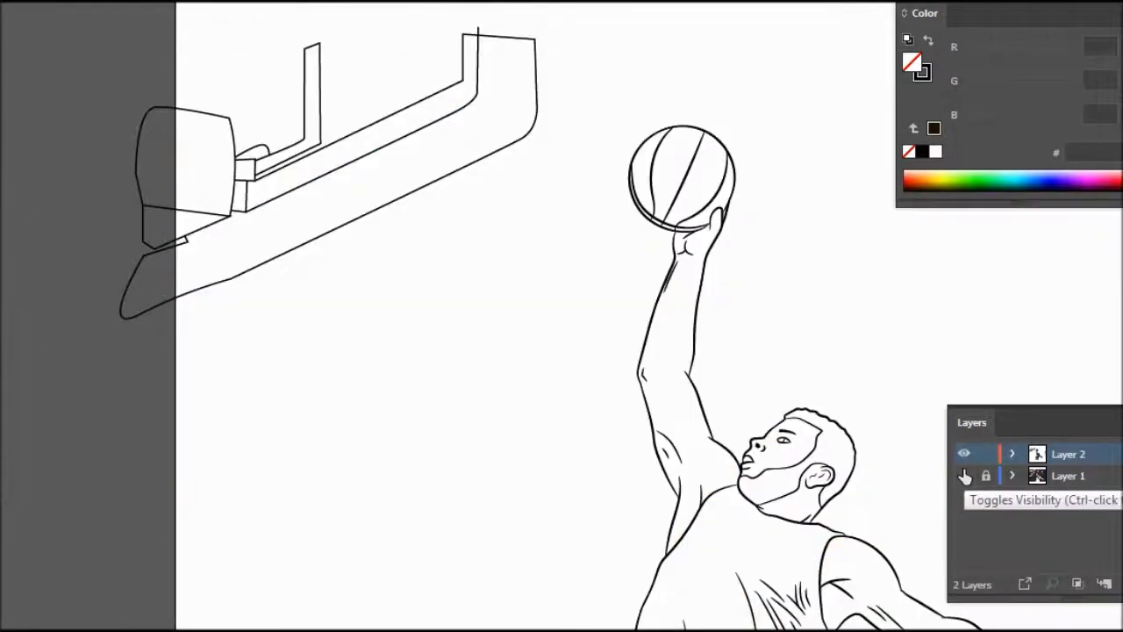
Step: Trace the hoop rim as a closed black ellipse, then select its left junction point
scroll(445, 199, up, 5)
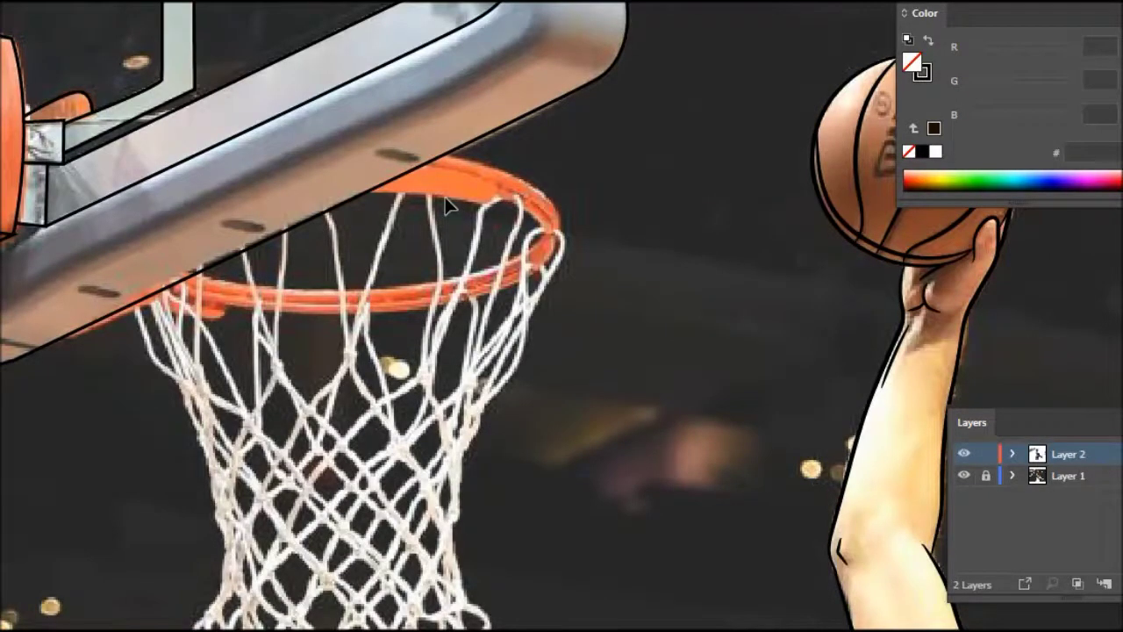
click(443, 159)
drag(559, 232, 559, 259)
click(448, 303)
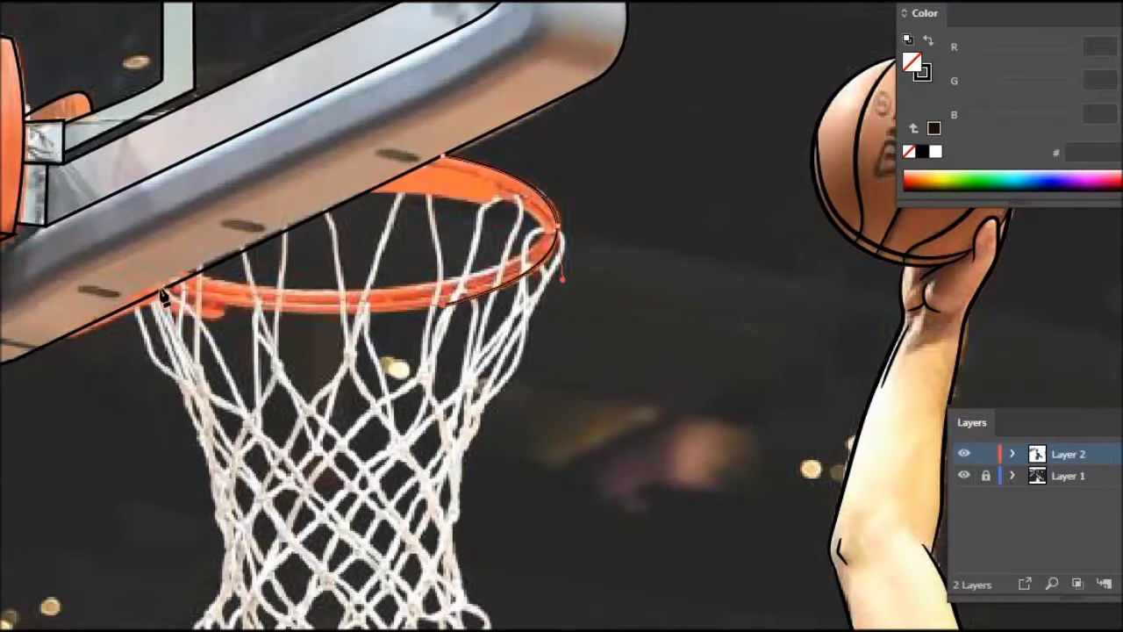
drag(121, 273, 55, 251)
click(361, 191)
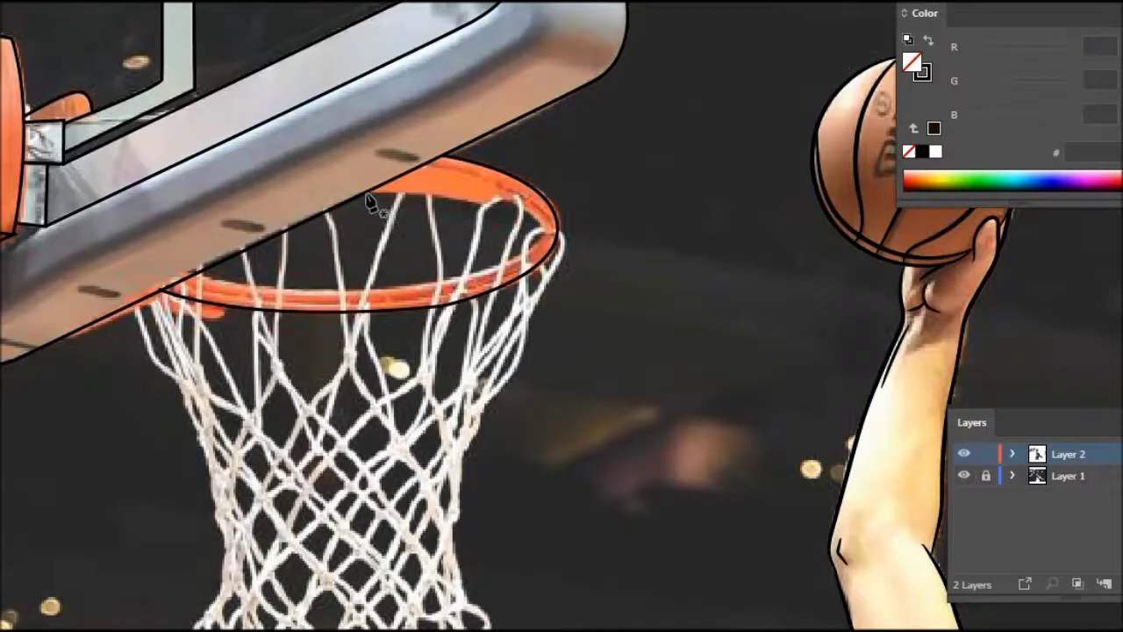
drag(543, 241, 549, 263)
click(377, 289)
click(197, 279)
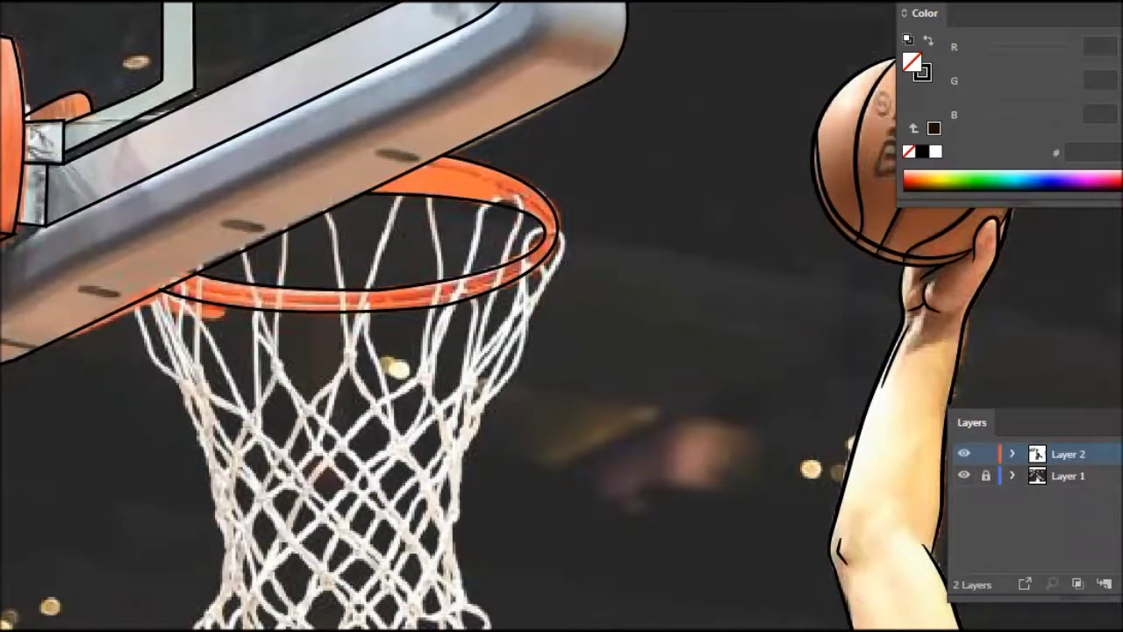
scroll(162, 278, up, 5)
scroll(154, 307, up, 3)
click(390, 228)
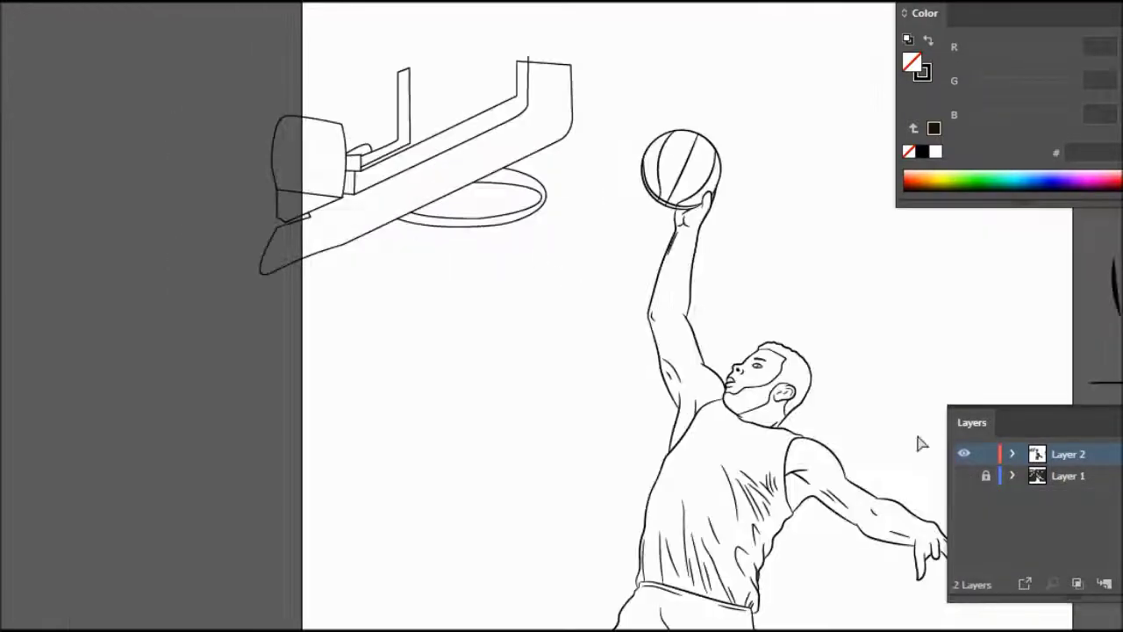
Step: Show the photo again, lock the line-art layer and add a new layer for the net
click(963, 474)
click(985, 453)
click(1078, 583)
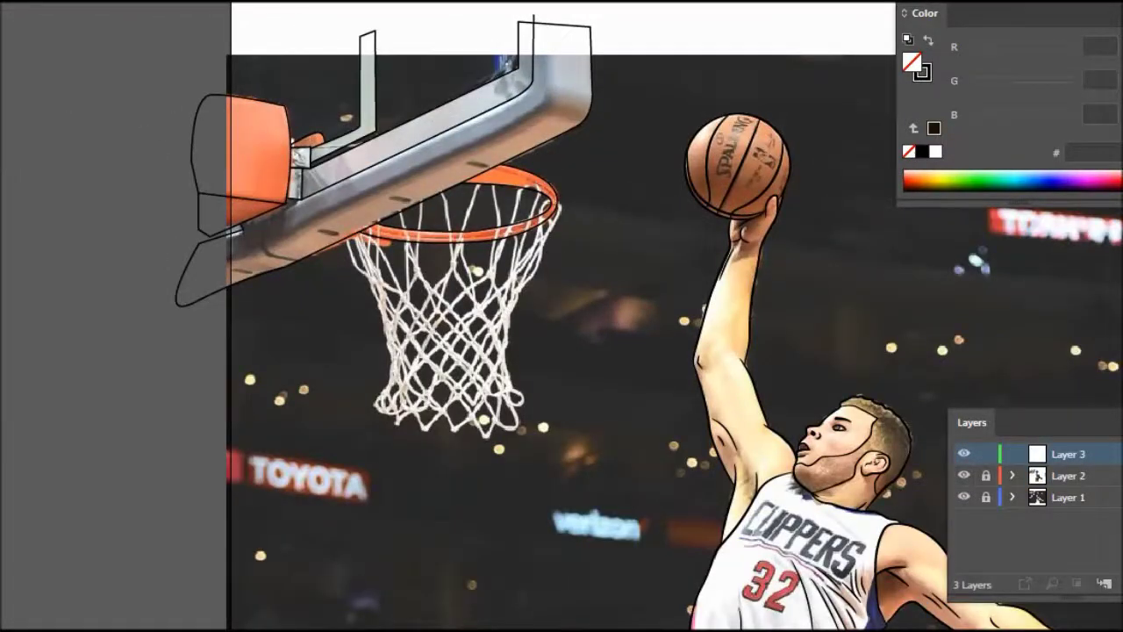
Step: Trace the net's left edge on the new layer
scroll(360, 312, up, 3)
scroll(360, 312, up, 2)
drag(338, 173, 405, 312)
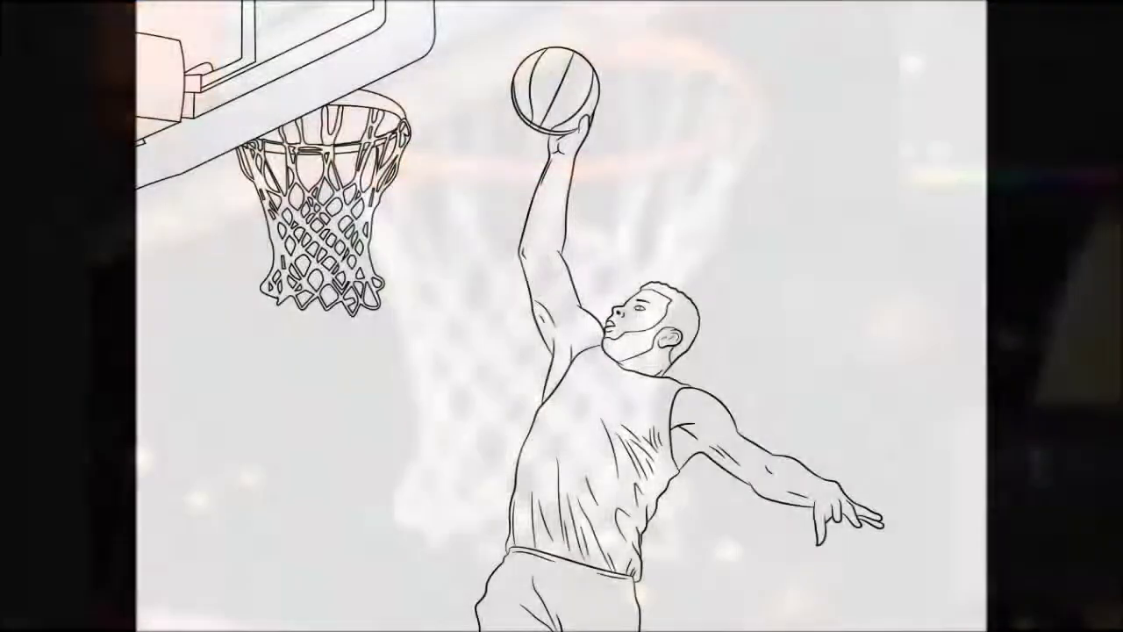